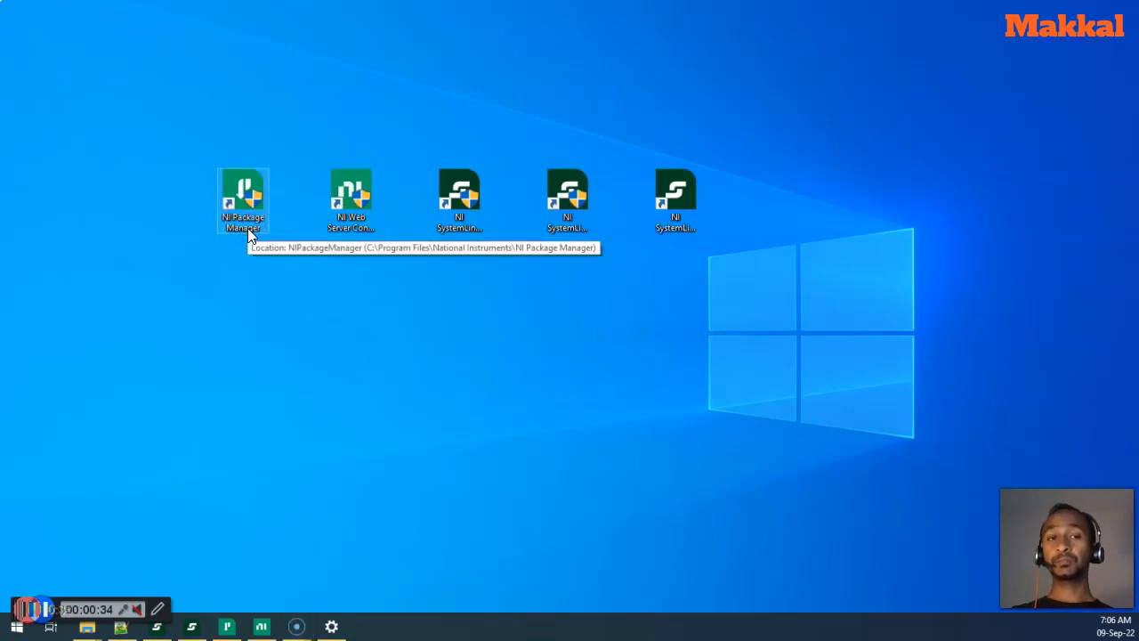
- Point out the desktop shortcuts for web server configuration, SystemLink Server Configuration, Client and Web Application
click(355, 228)
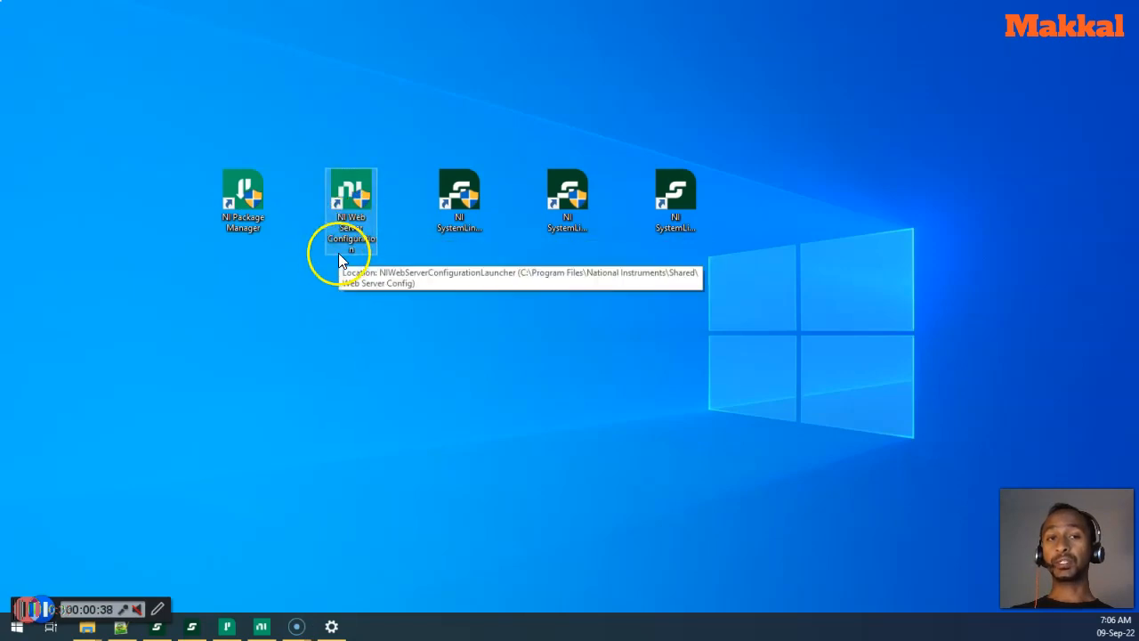
click(472, 249)
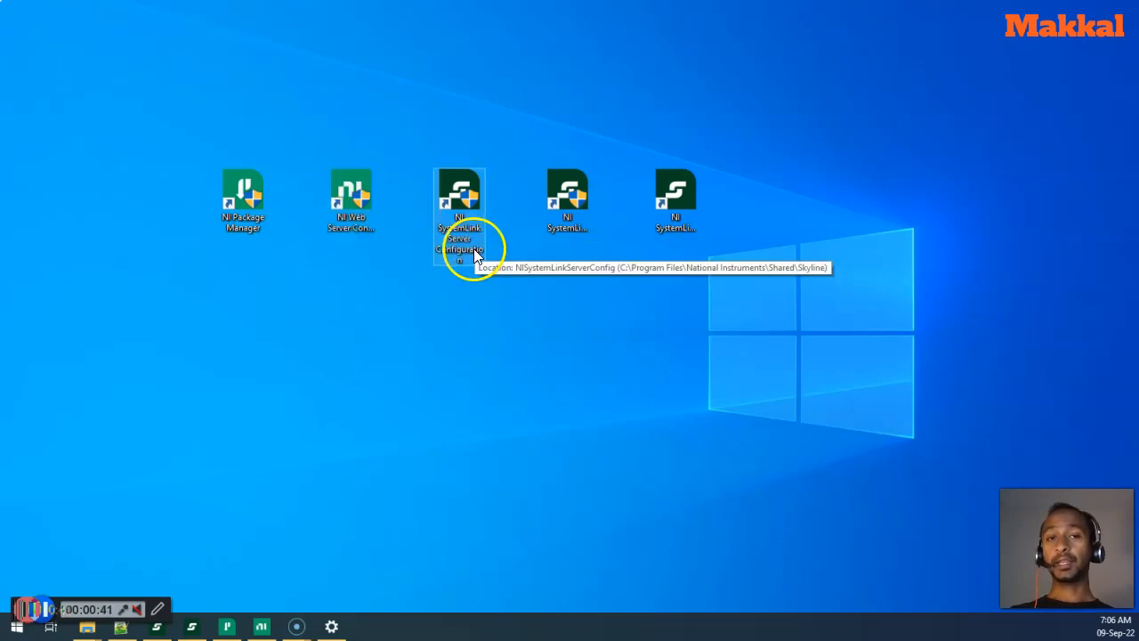
click(564, 222)
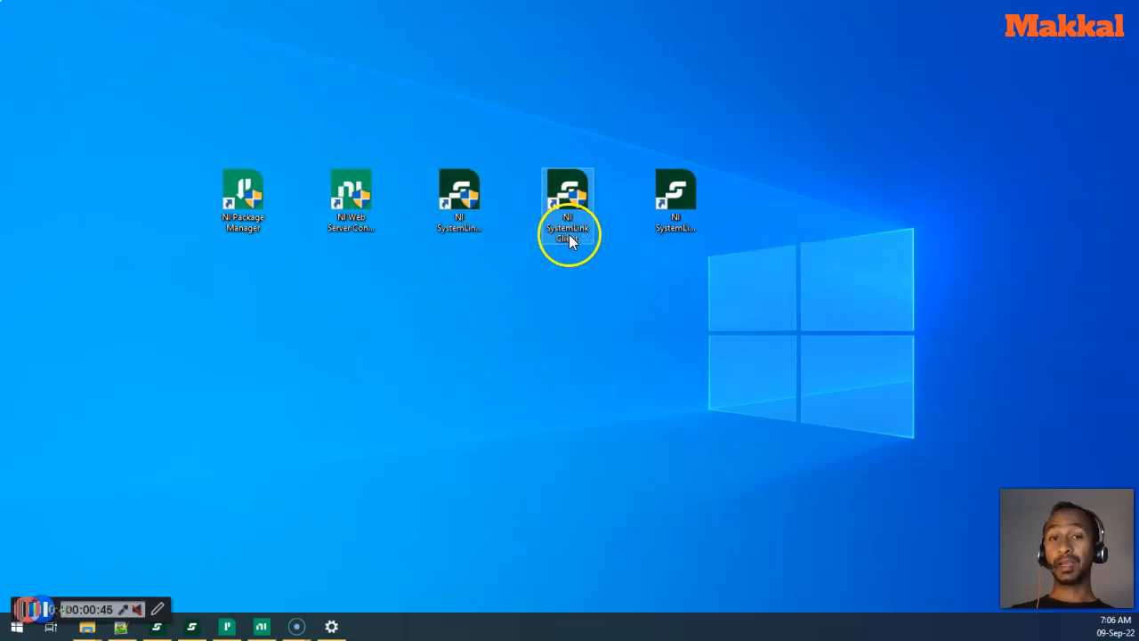
click(665, 239)
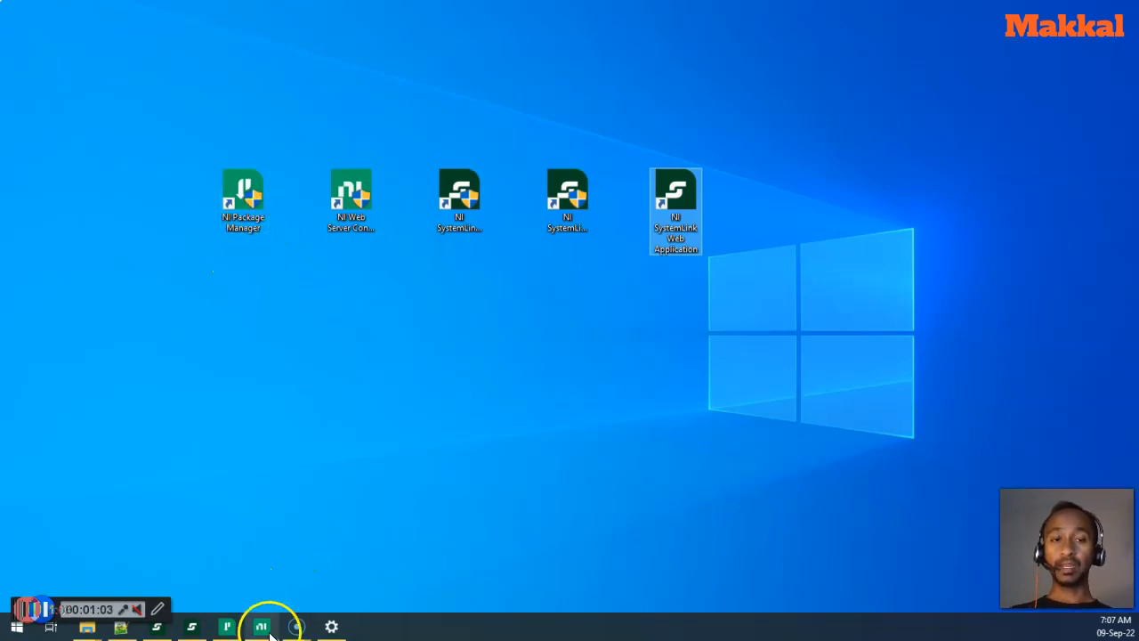
- Search NI Package Manager for 'Systemlink' and open the SystemLink 2022 Q1 product page
click(227, 626)
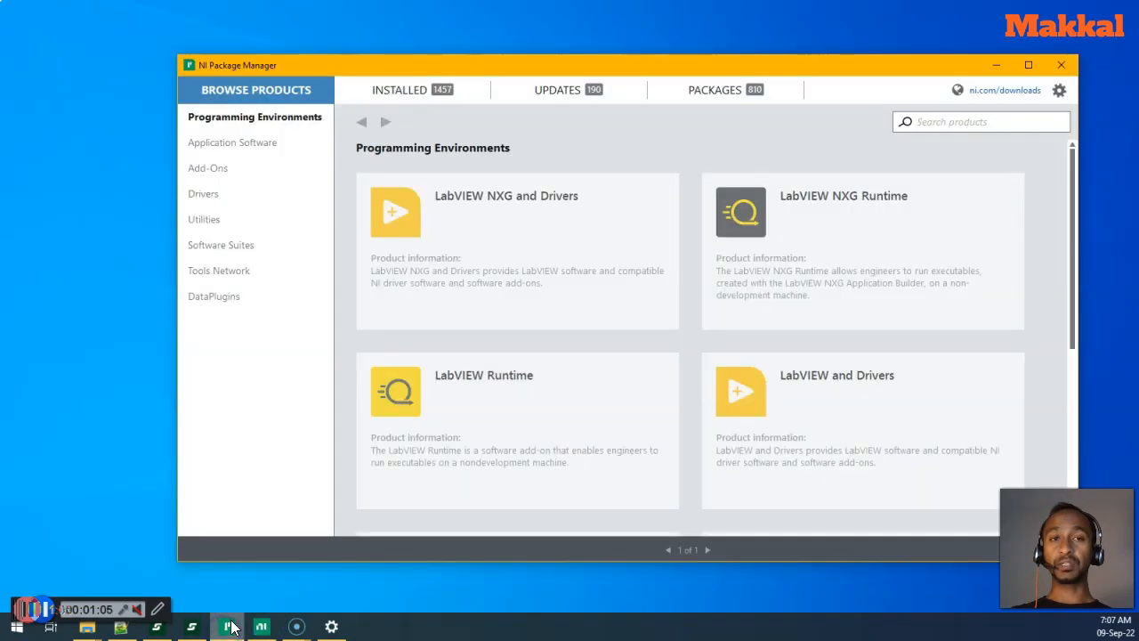
drag(472, 67, 415, 69)
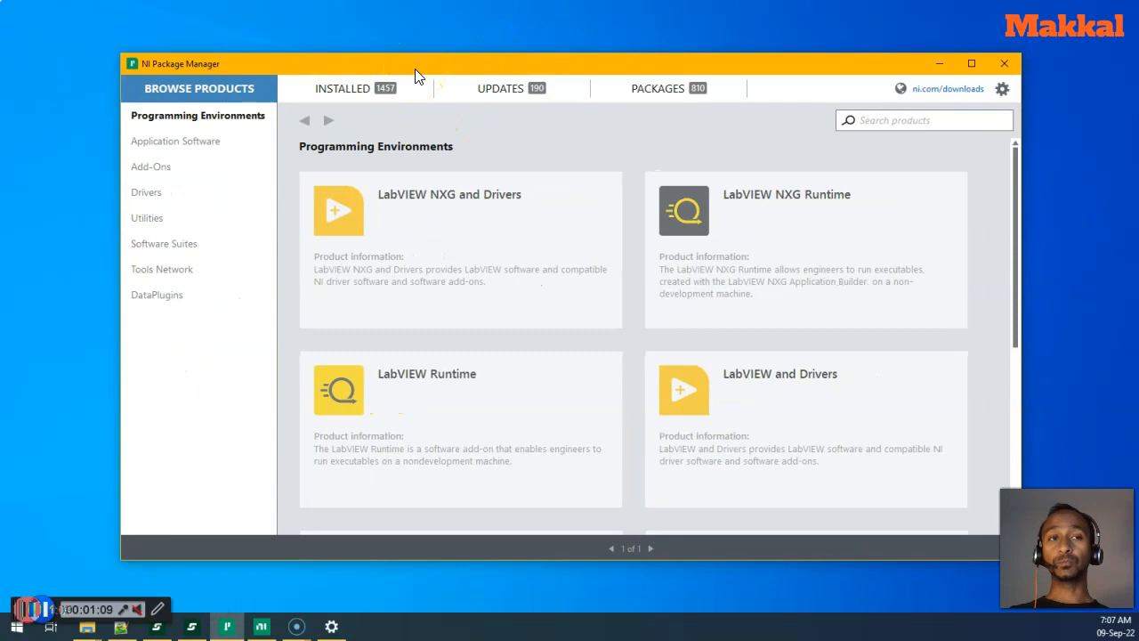
click(413, 82)
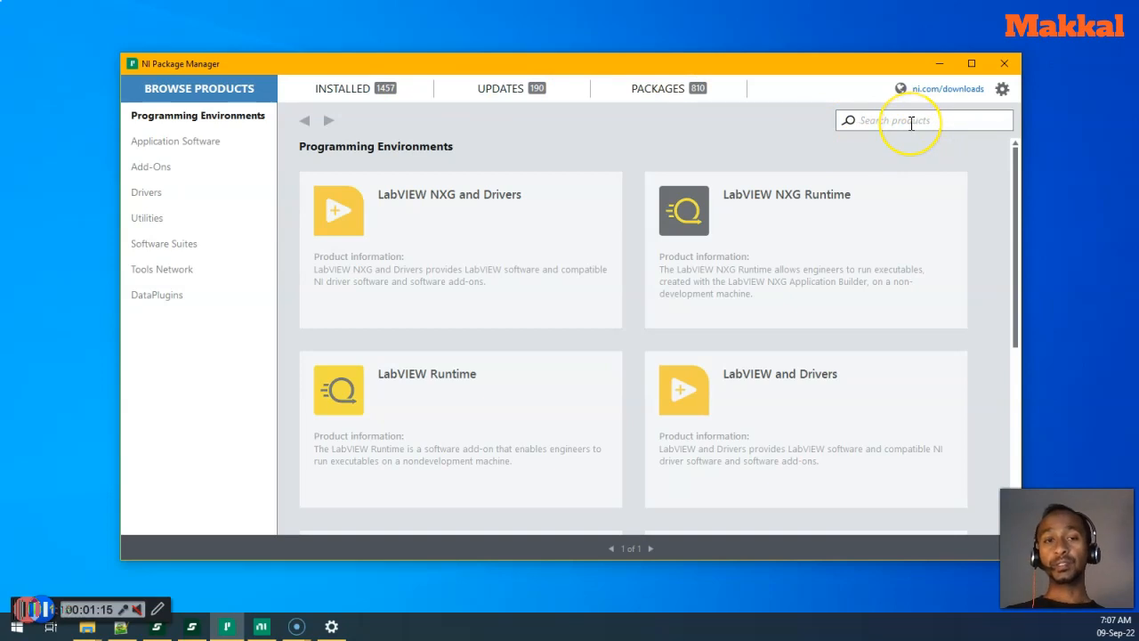
text(Systemlink)
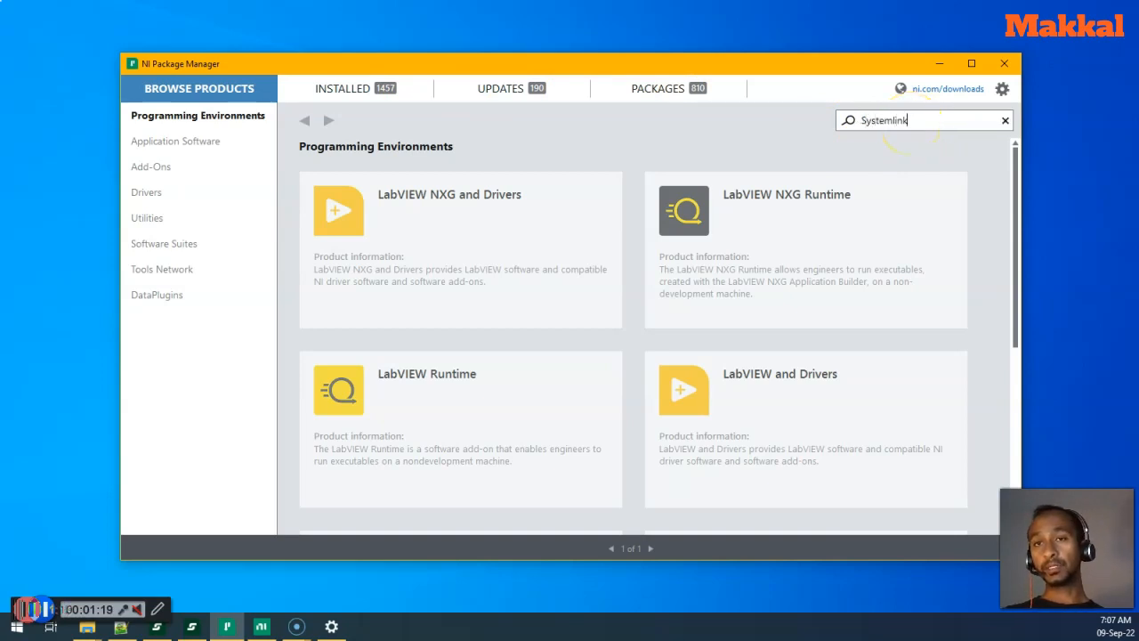
key(Return)
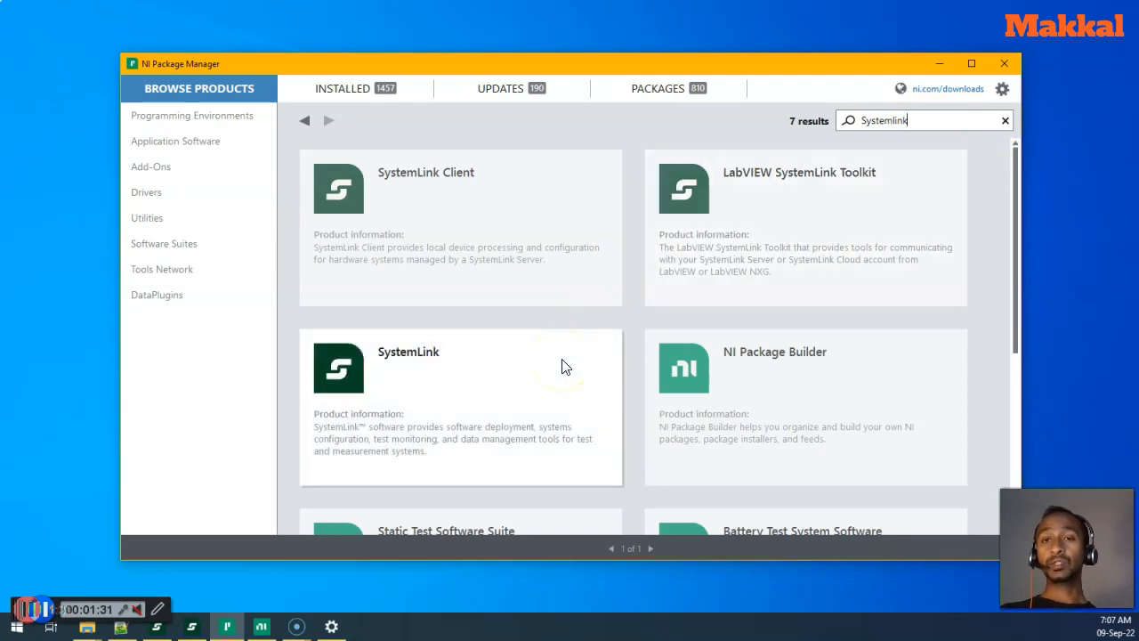
click(562, 366)
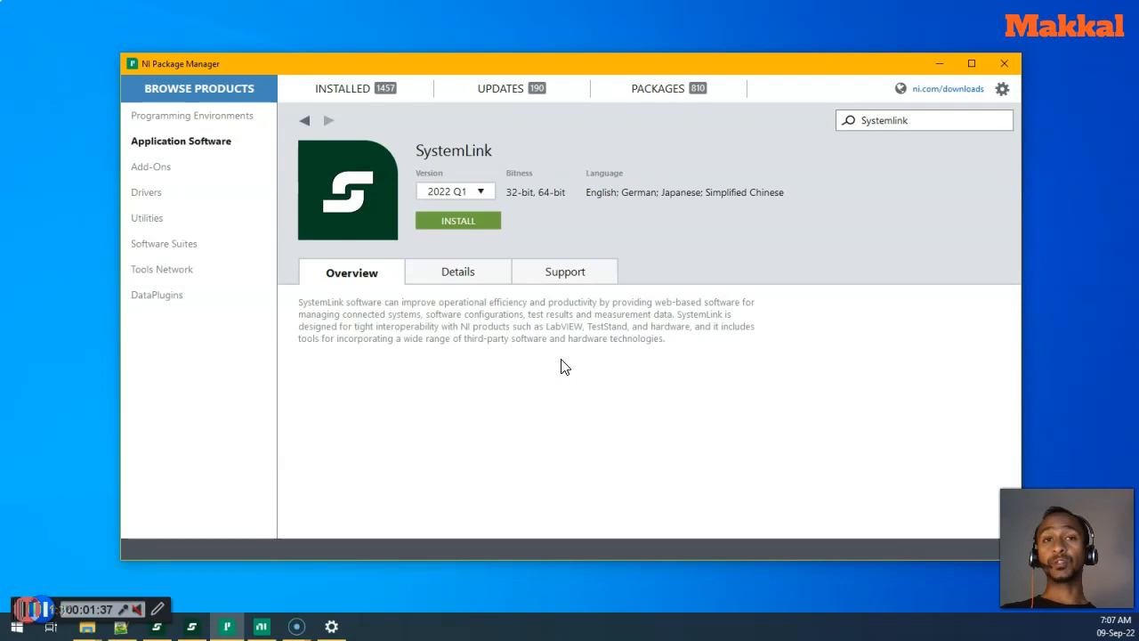
- Open the SystemLink installer, which lists Server, Client and 2022 Q1 add-ons as checked
click(308, 121)
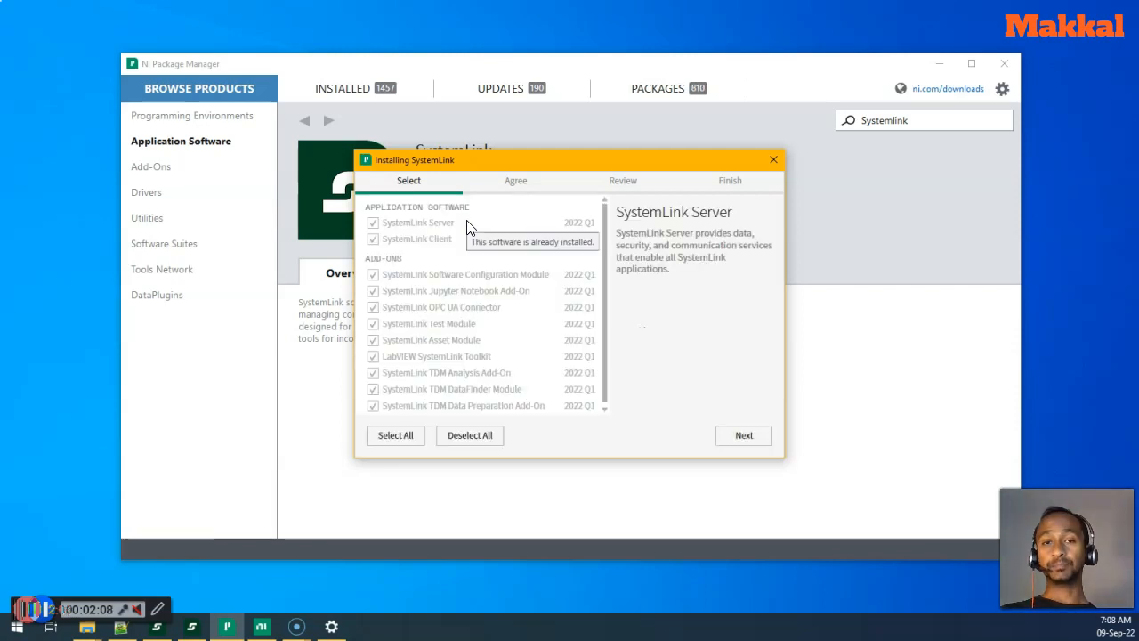
- Review the installer's component descriptions, then close it unchanged and return to the 'Systemlink' results
click(537, 256)
click(557, 274)
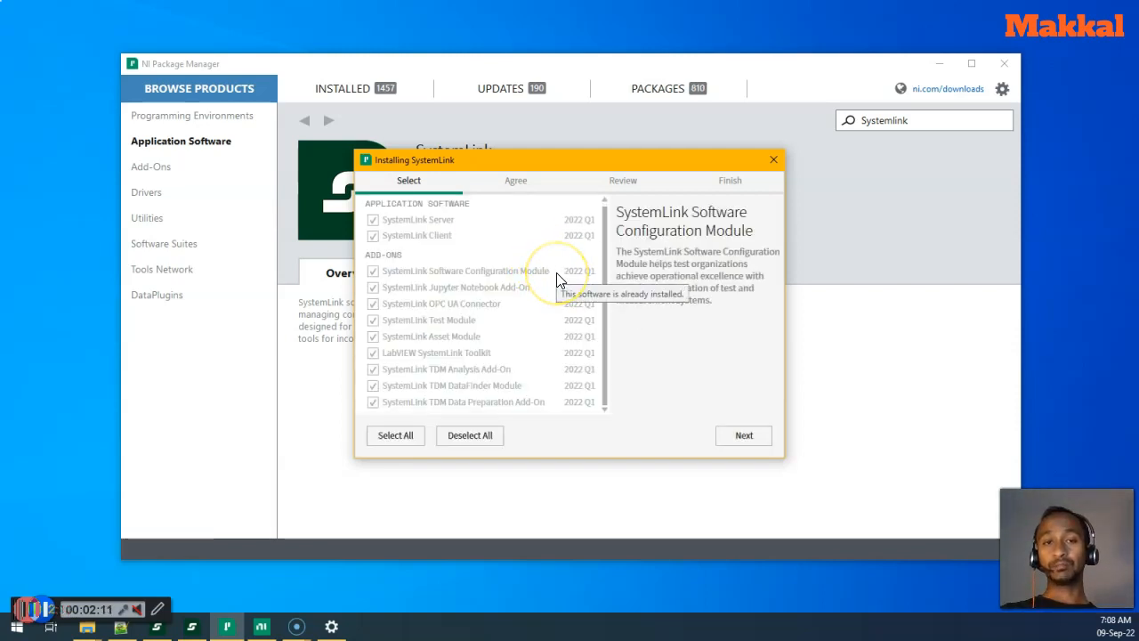
click(415, 236)
click(438, 404)
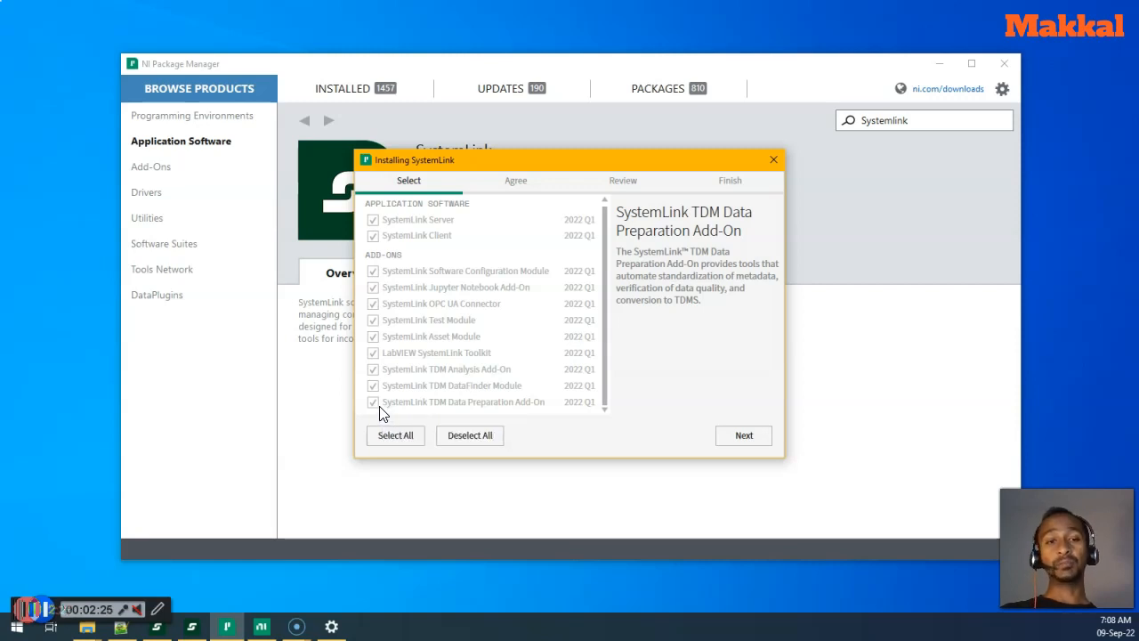
click(376, 274)
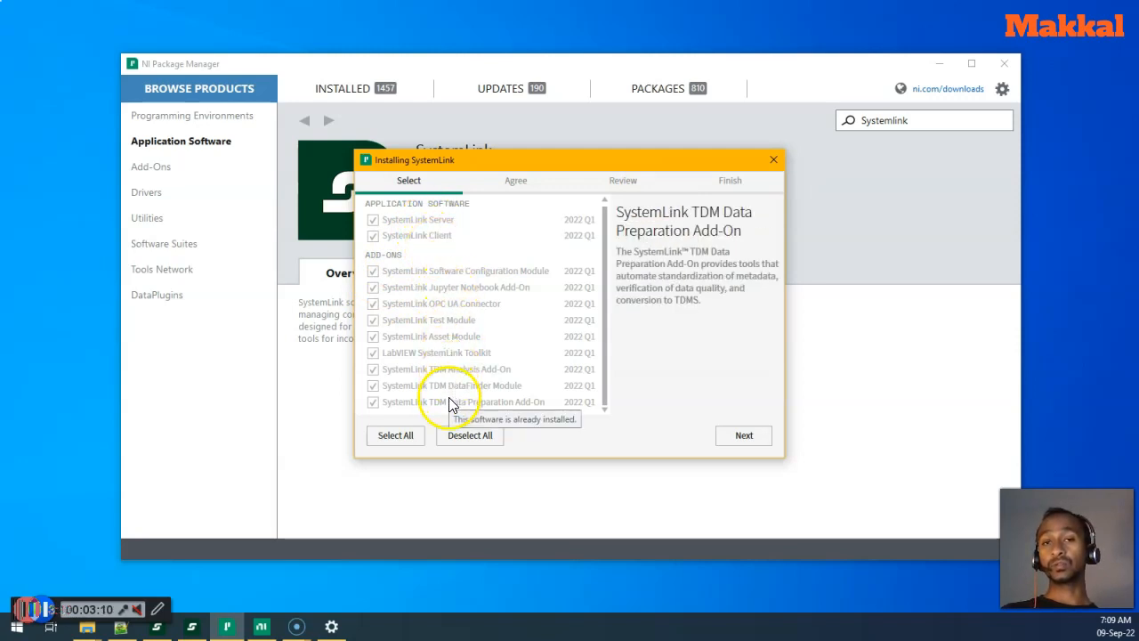
click(773, 161)
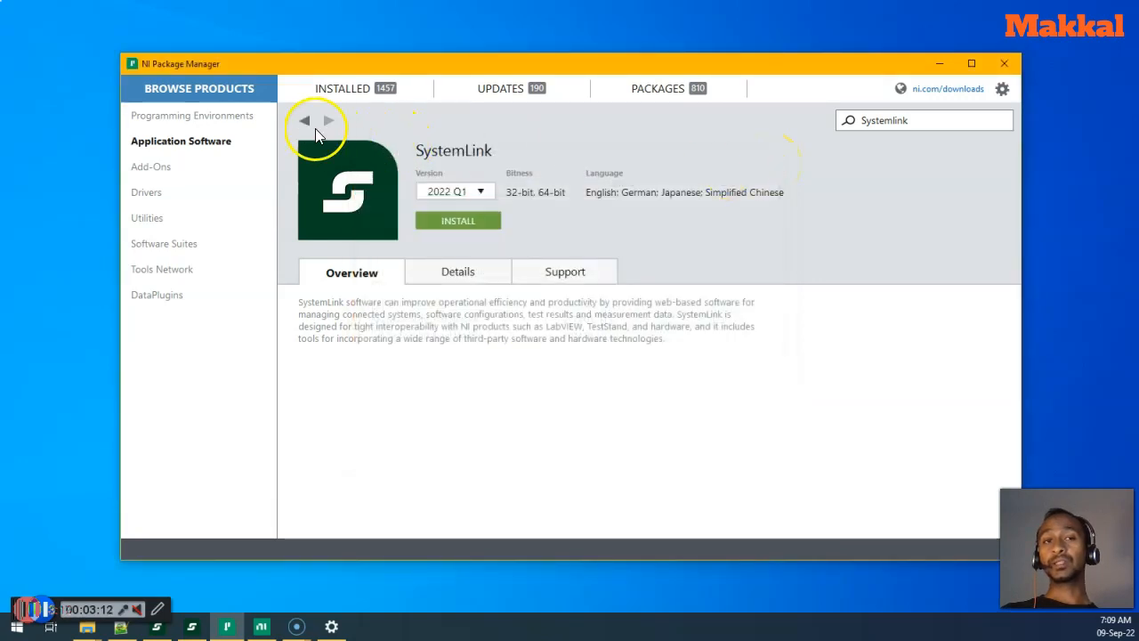
click(304, 122)
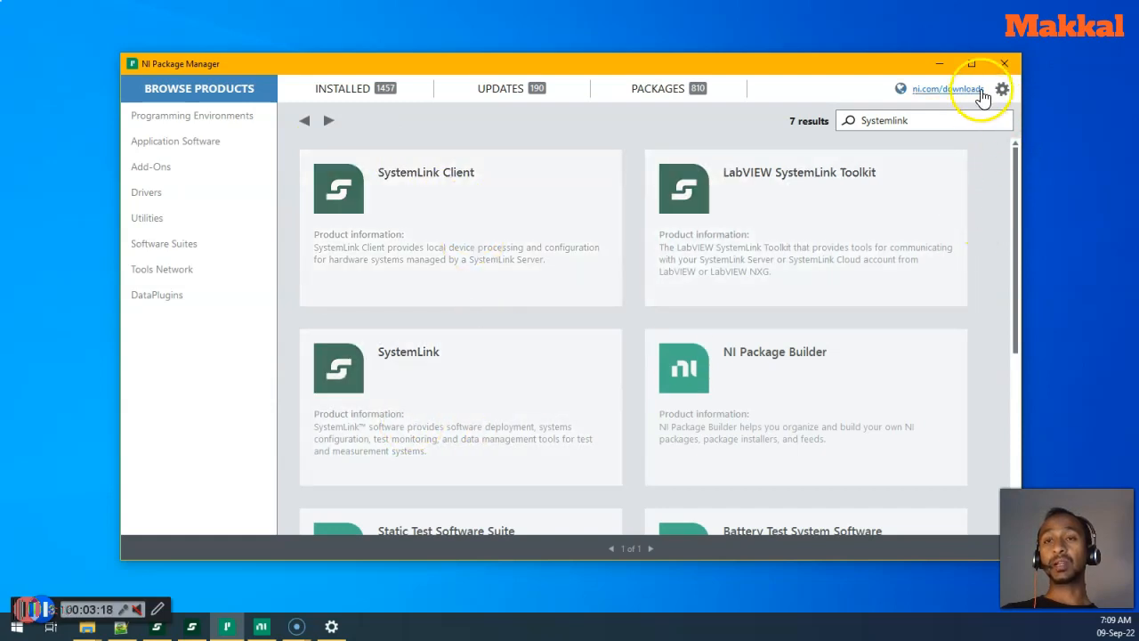
- Minimize Package Manager, select the five NI desktop shortcuts, and search Start for 'systemlink'
click(940, 64)
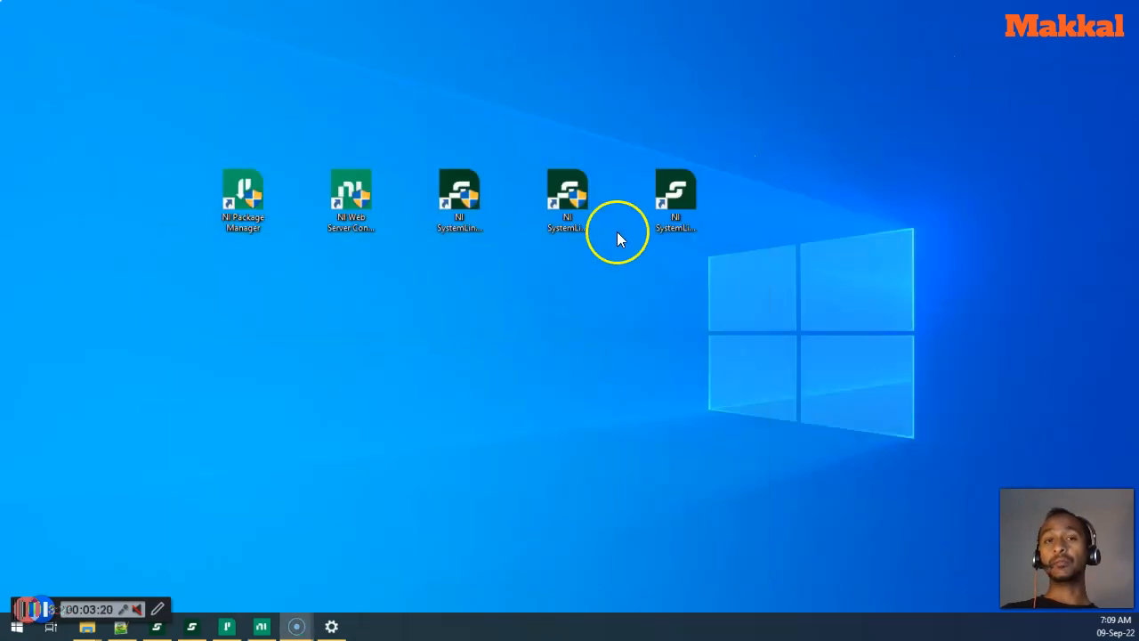
drag(227, 253, 730, 183)
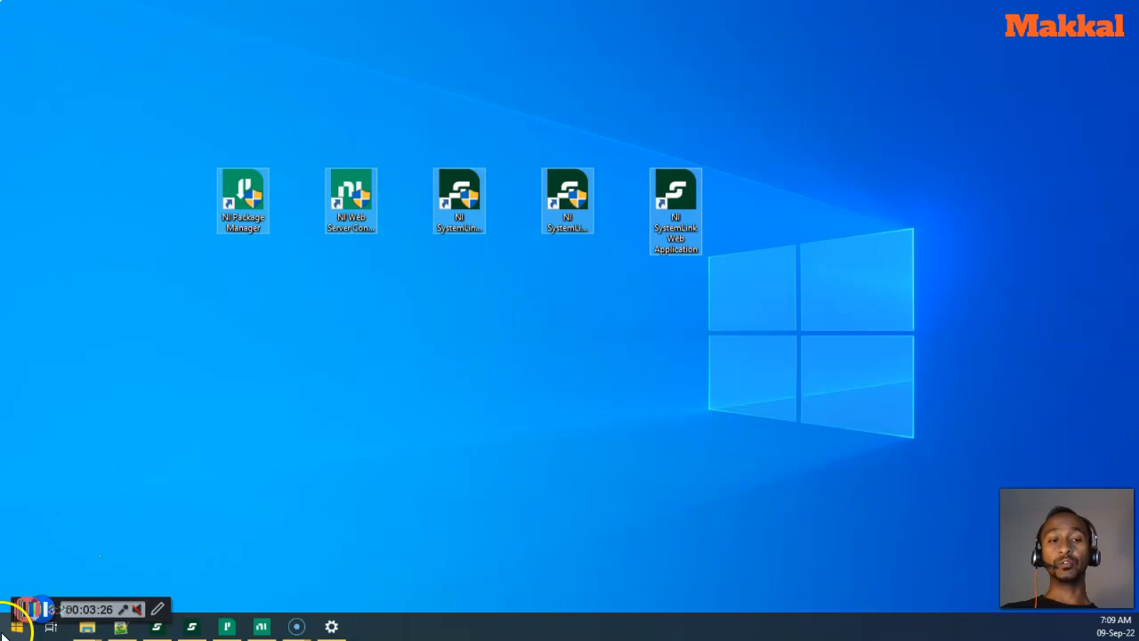
click(16, 626)
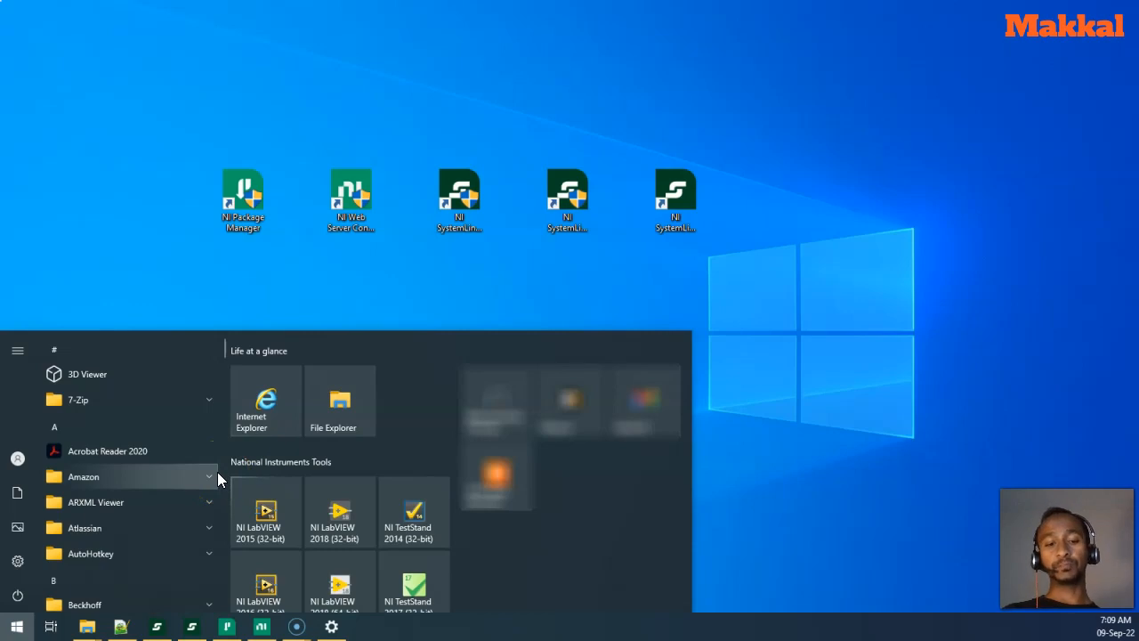
text(systemlink)
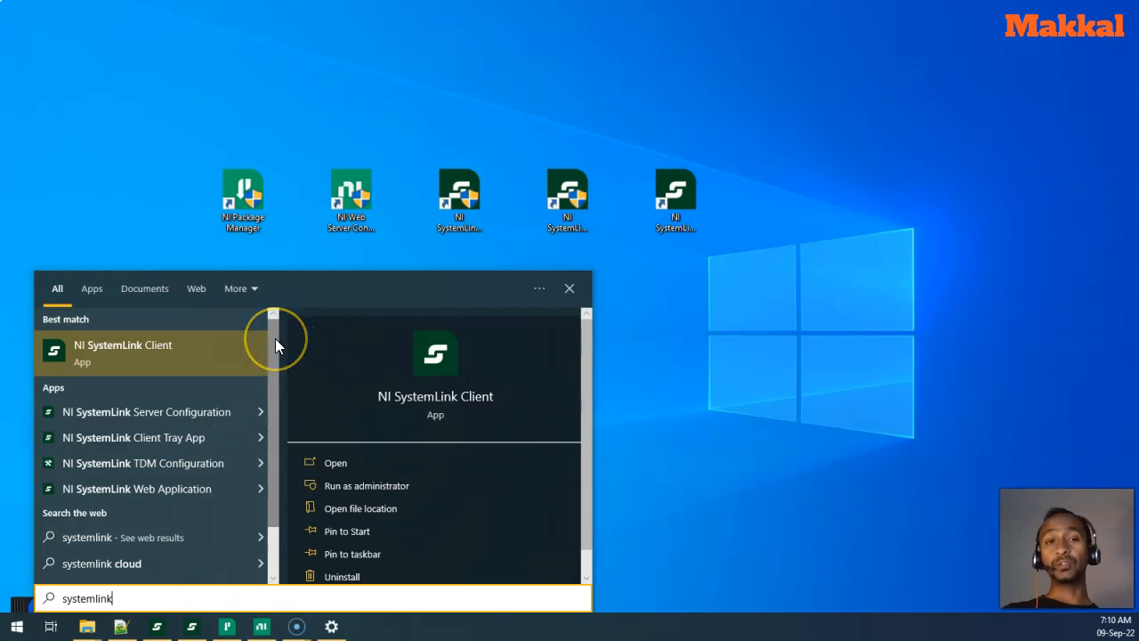
- Revisit the SystemLink product page, minimize Package Manager, and launch NI Web Server Configuration
click(230, 627)
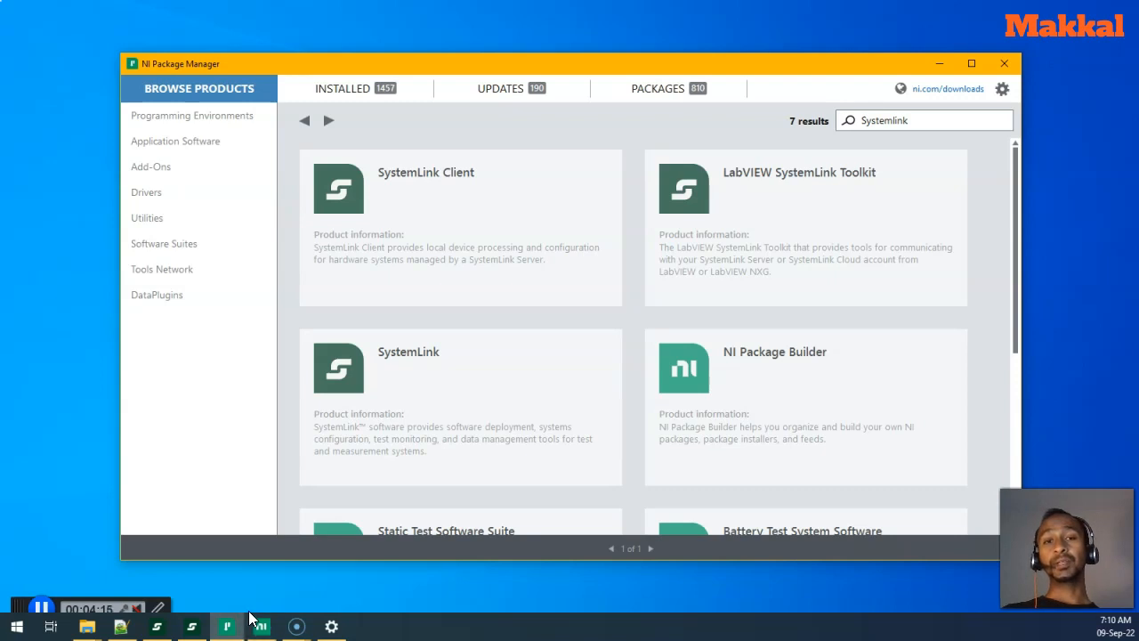
mouse_move(252, 621)
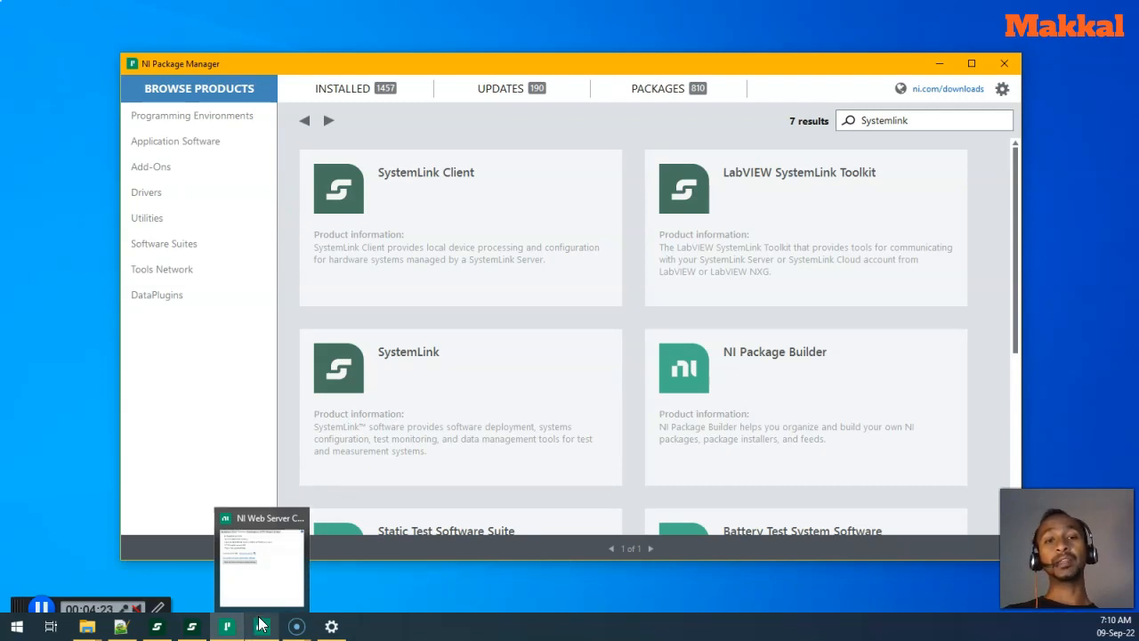
click(371, 434)
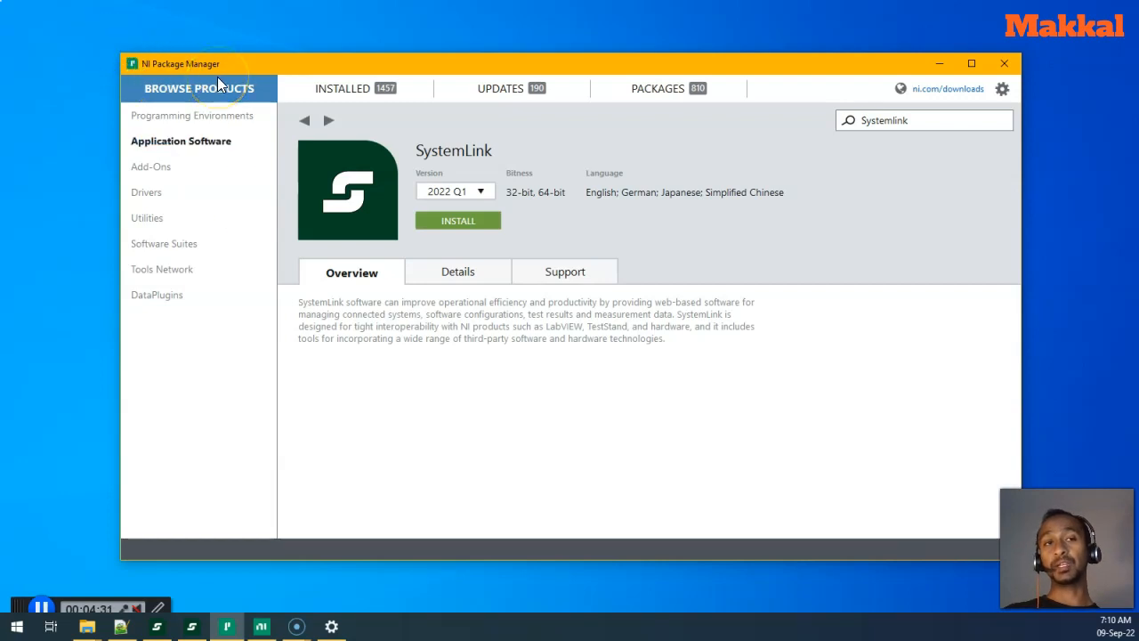
click(939, 63)
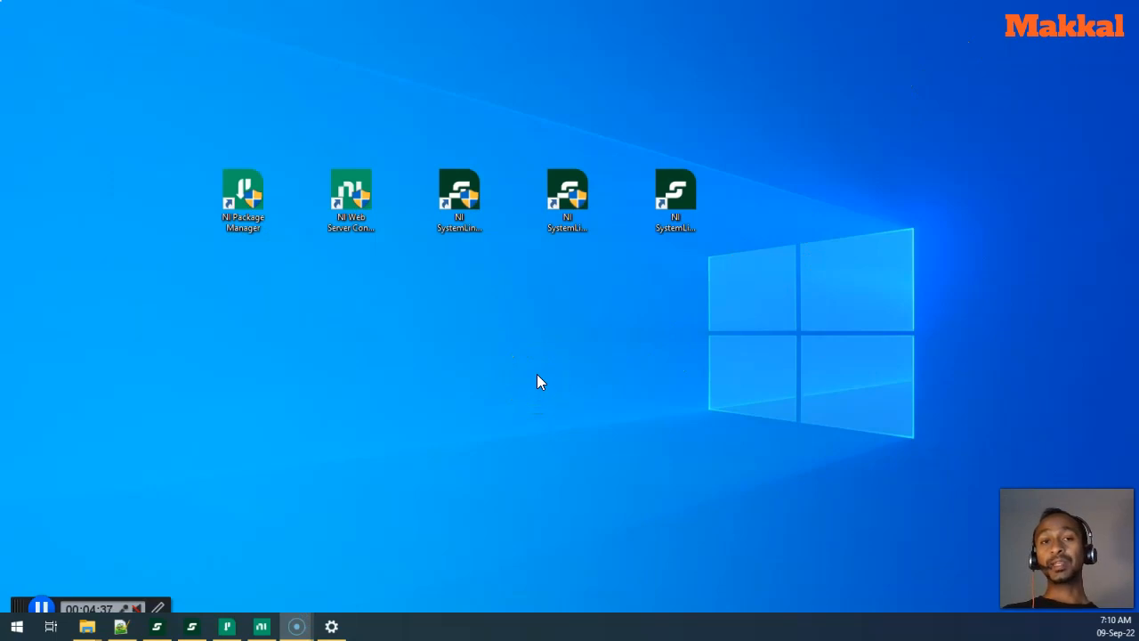
click(345, 198)
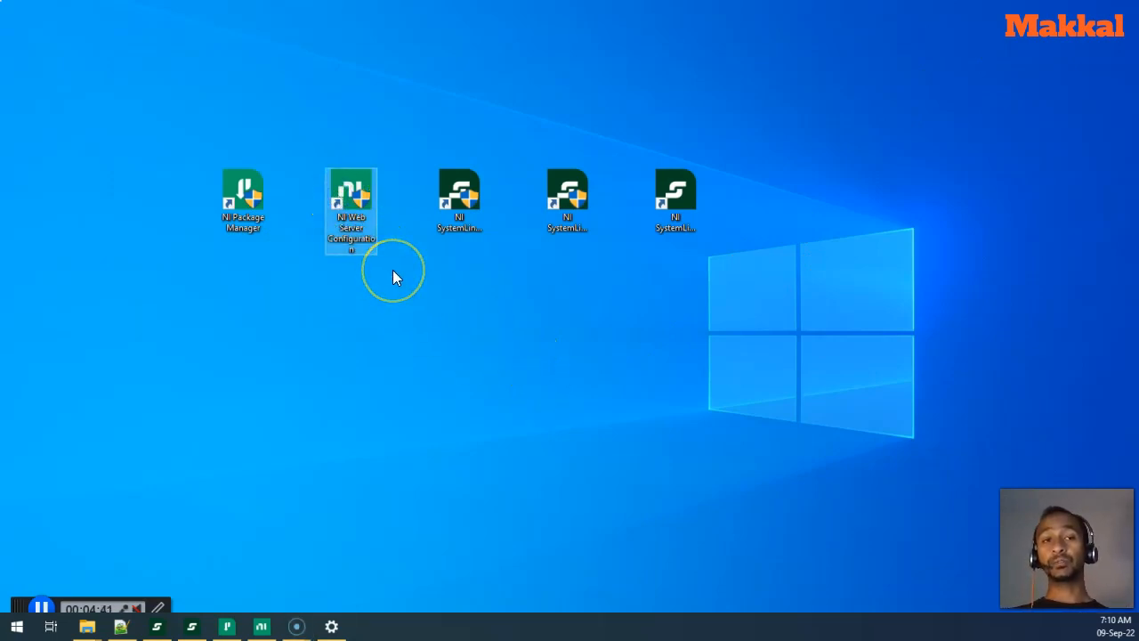
click(261, 625)
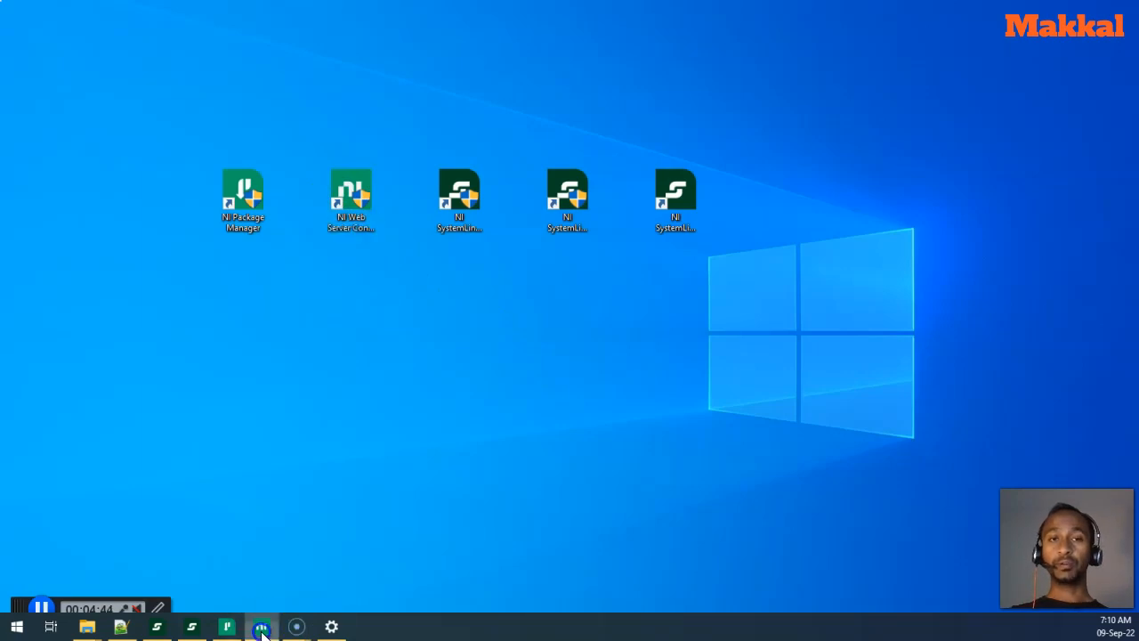
- Start the web server guided setup, review the Simple local access preset, and cancel unchanged
drag(346, 123, 631, 82)
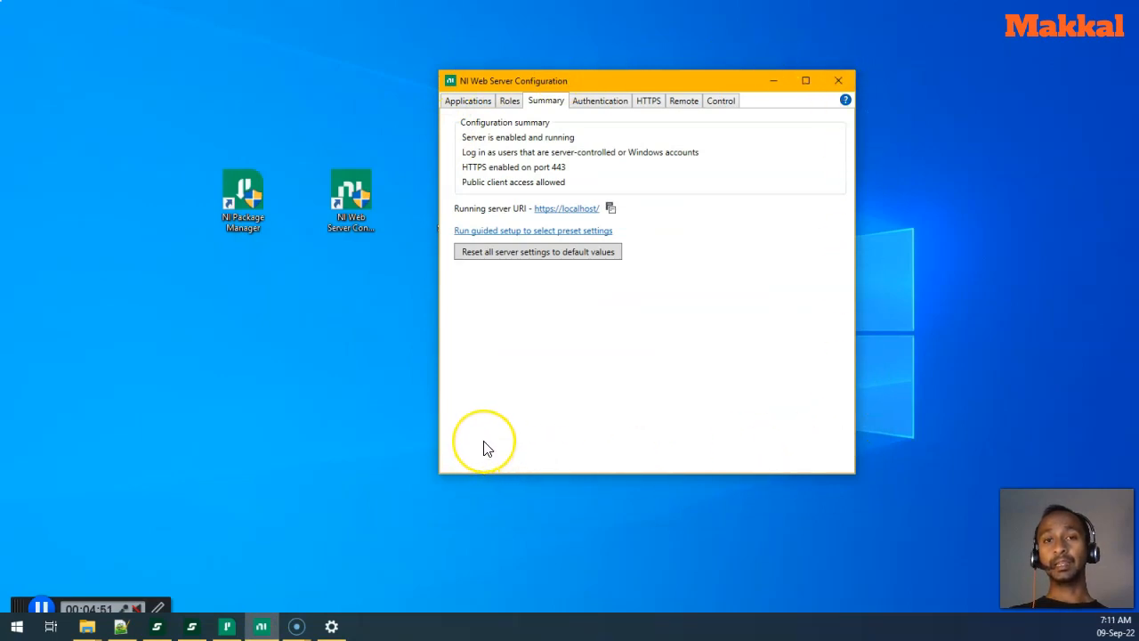
click(555, 233)
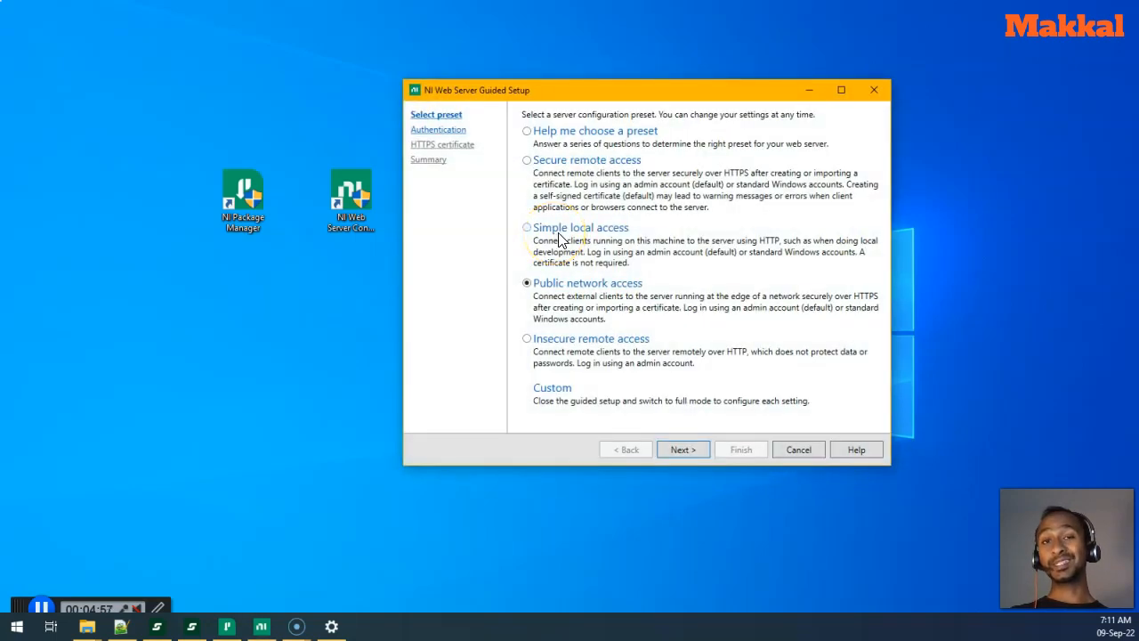
click(553, 247)
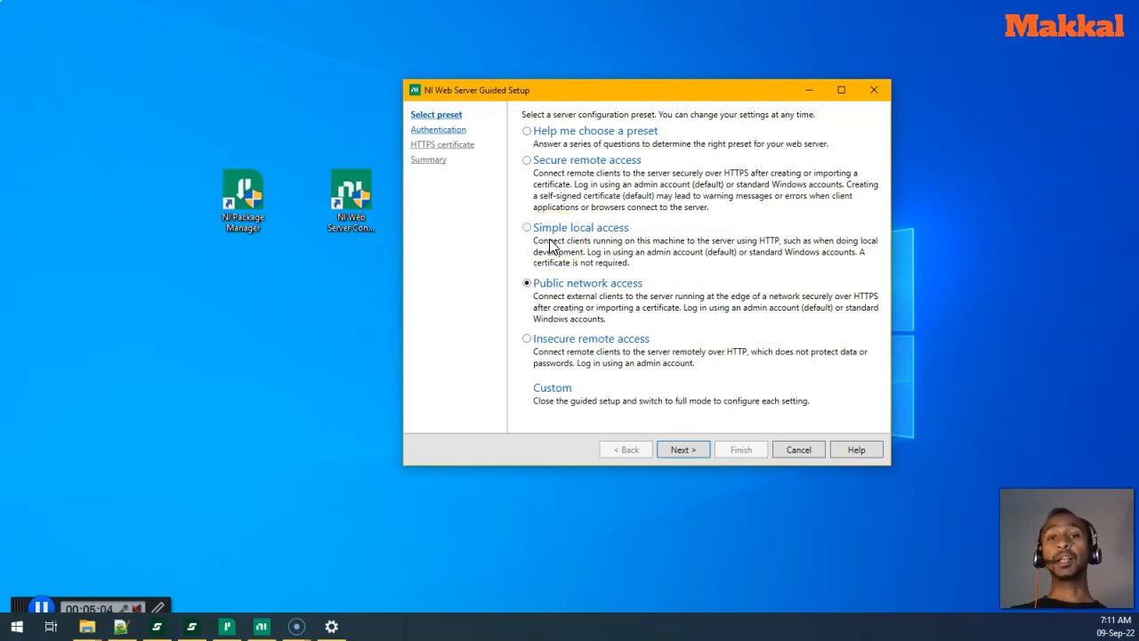
click(552, 240)
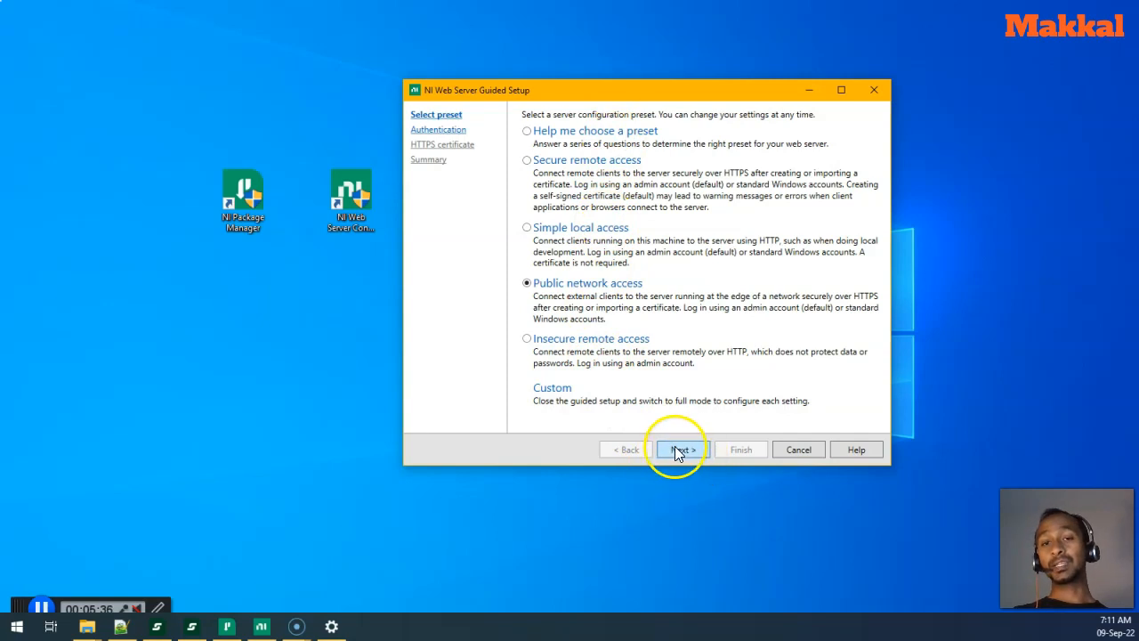
click(807, 452)
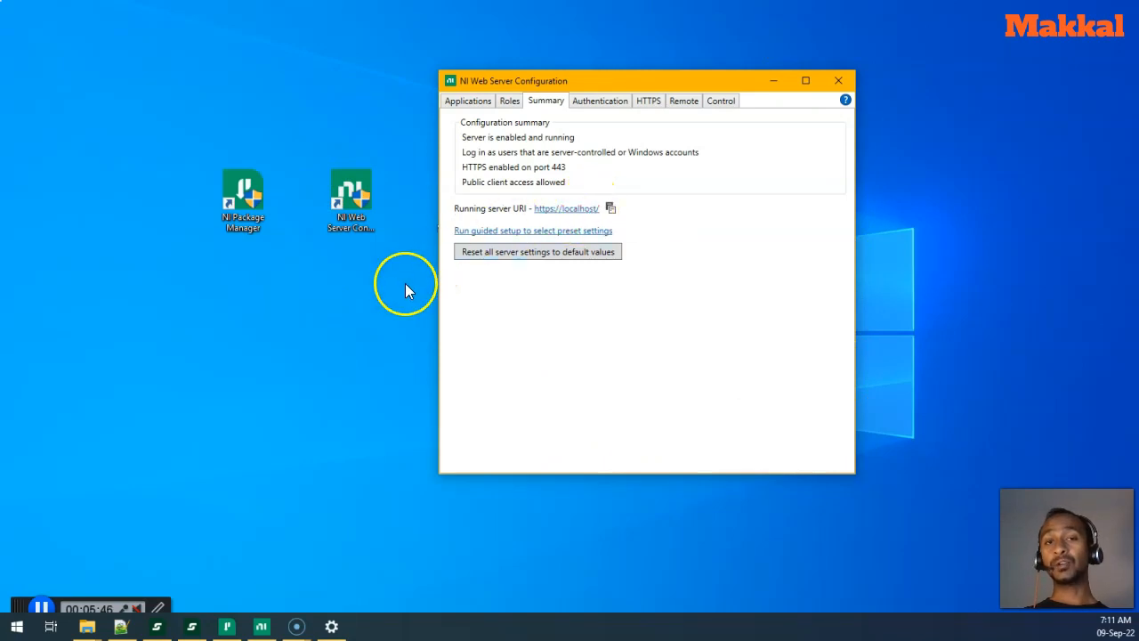
click(557, 216)
click(587, 215)
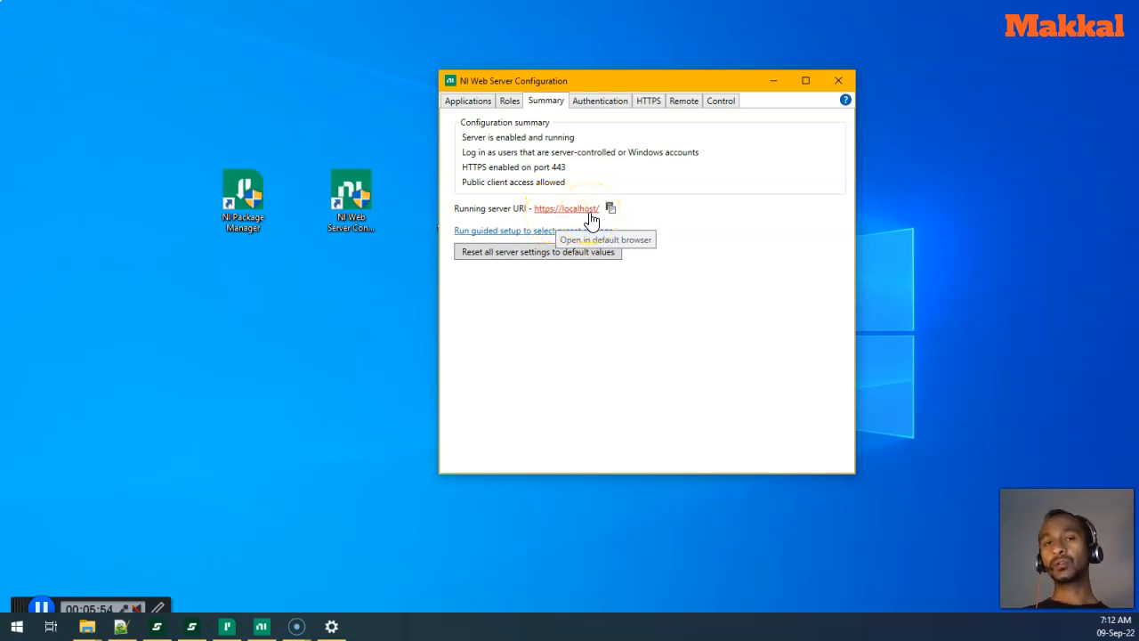
click(561, 214)
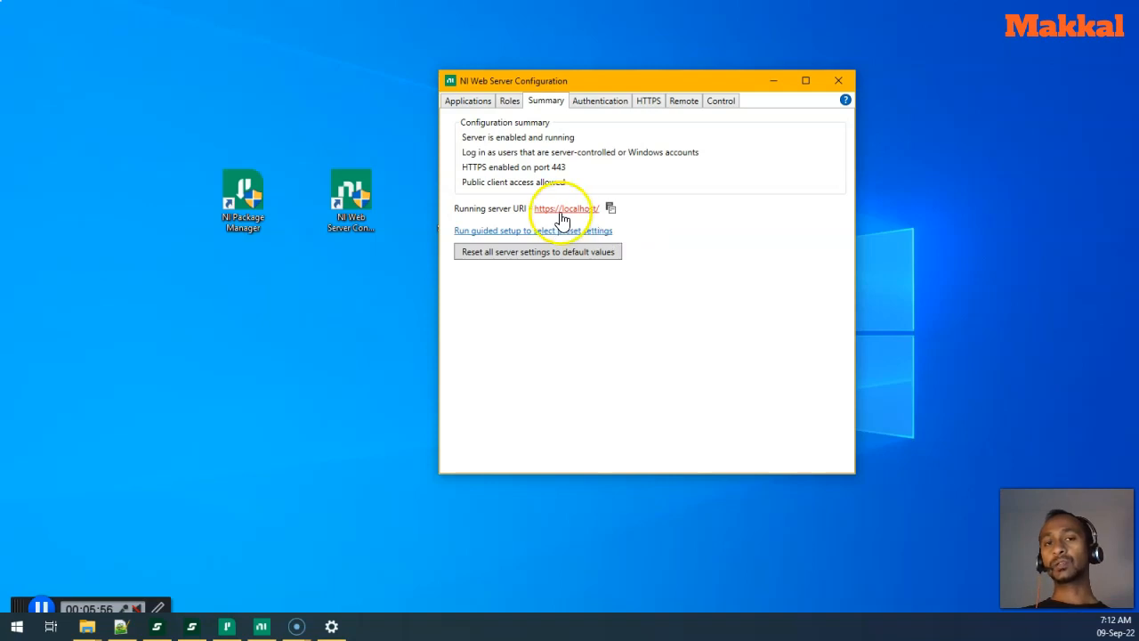
click(585, 218)
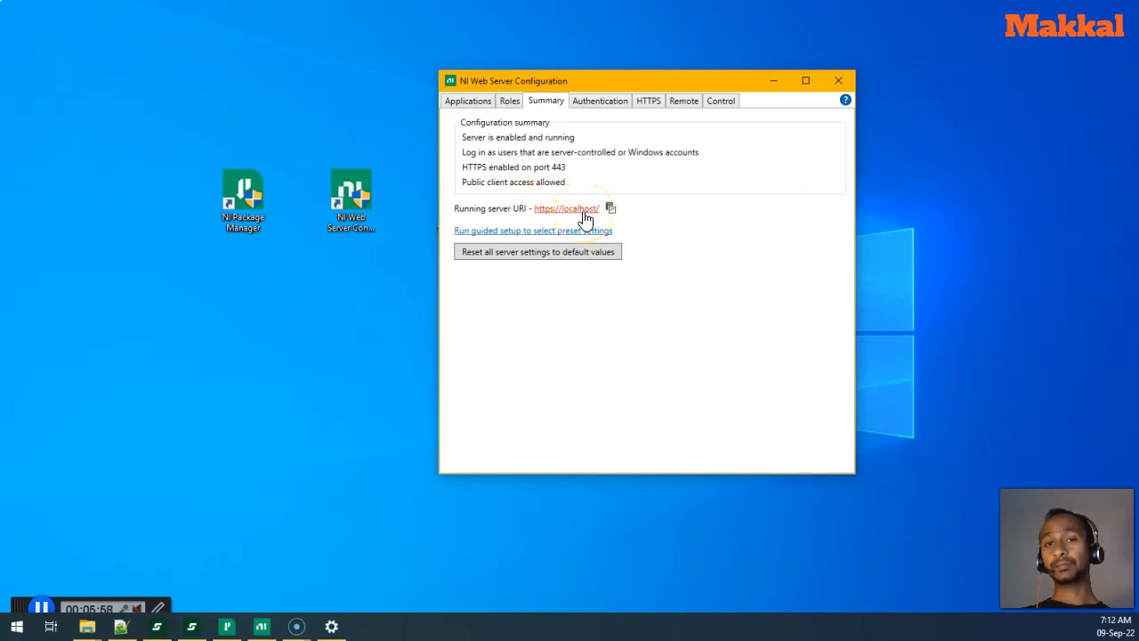
click(571, 213)
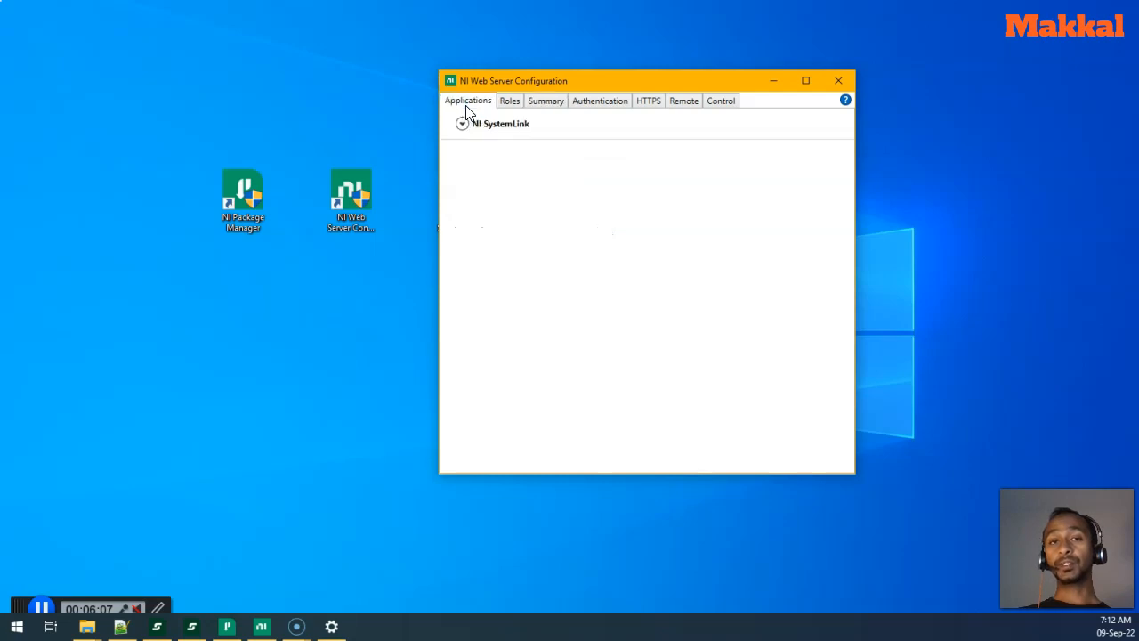
- Expand the admins, users and everyone roles on the Roles page to review their mappings
click(508, 103)
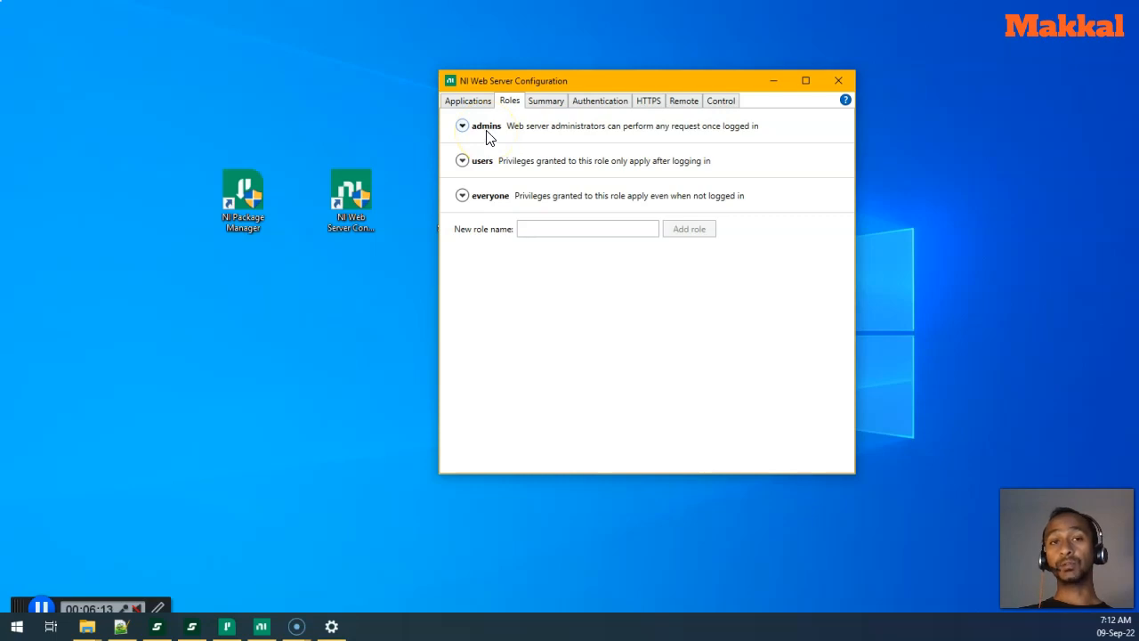
click(487, 130)
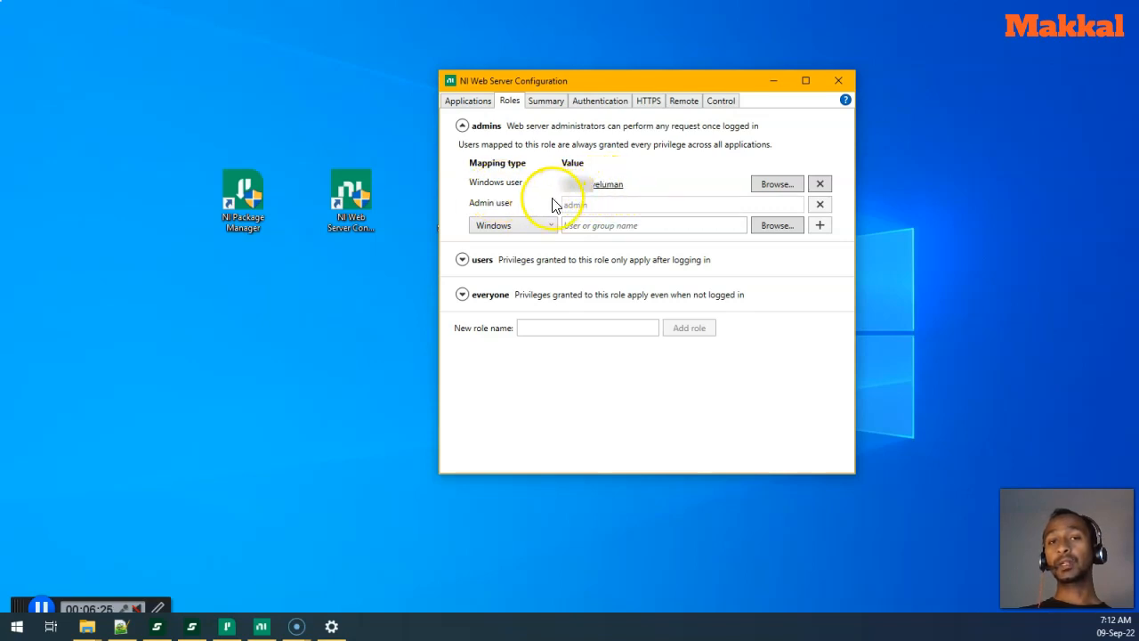
click(488, 132)
click(489, 166)
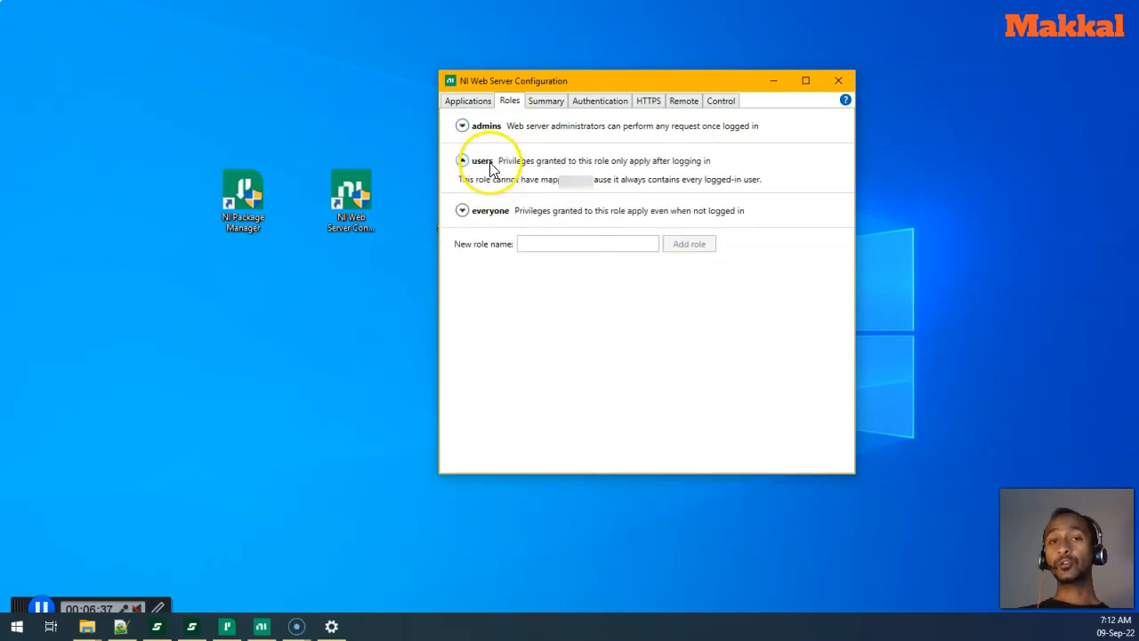
click(485, 214)
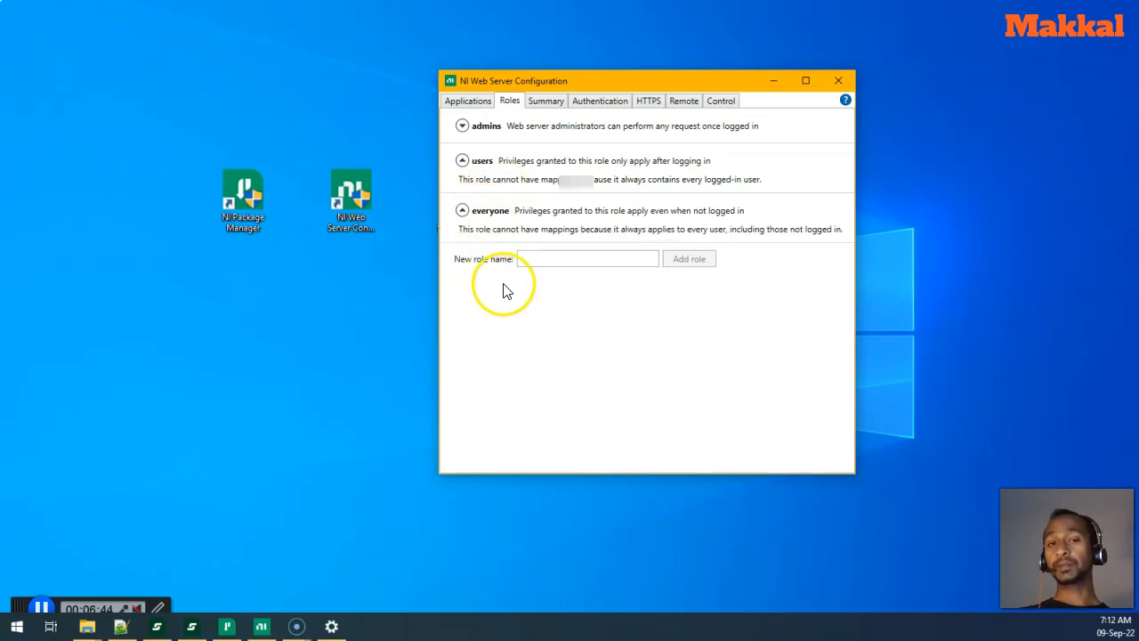
click(486, 127)
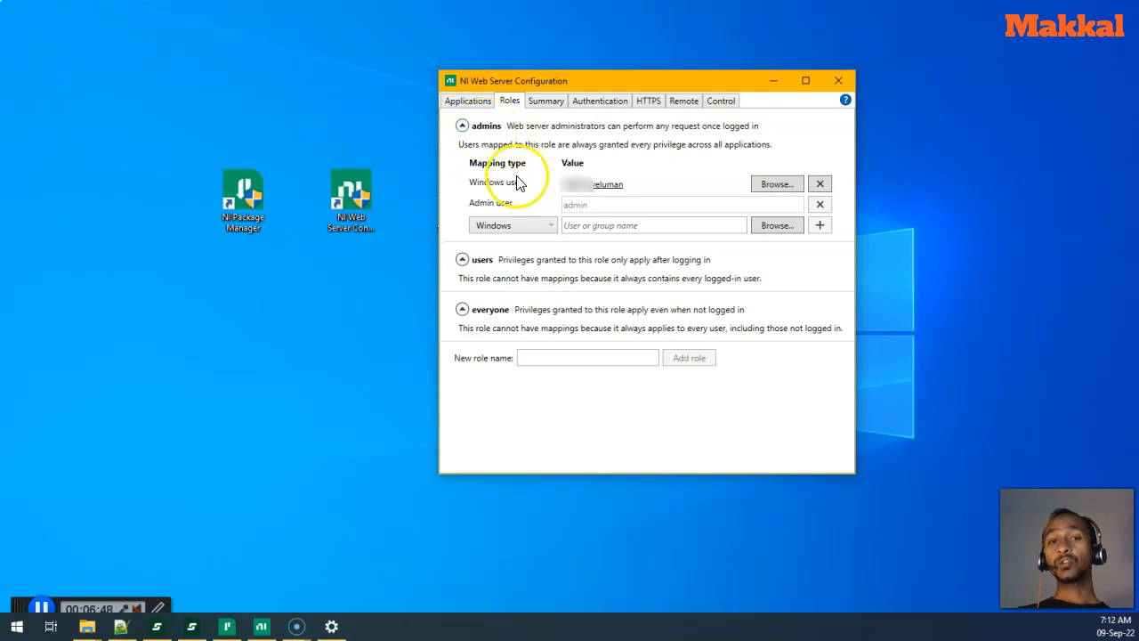
- Browse for a Windows user for the admins role, then view the Summary and Authentication settings
click(772, 189)
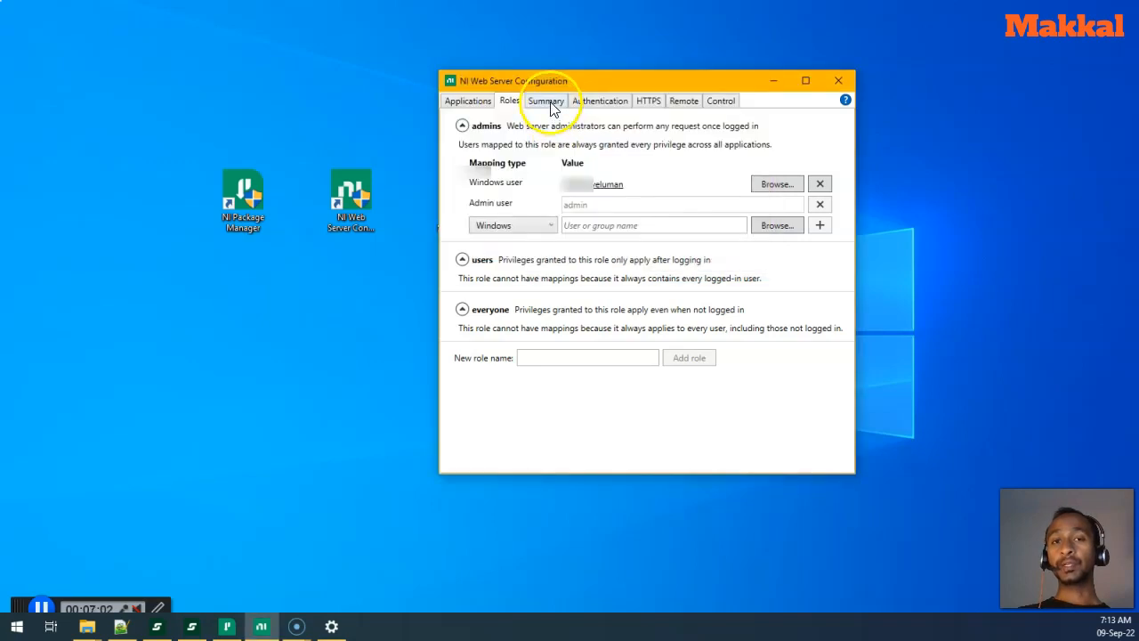
click(550, 102)
click(590, 105)
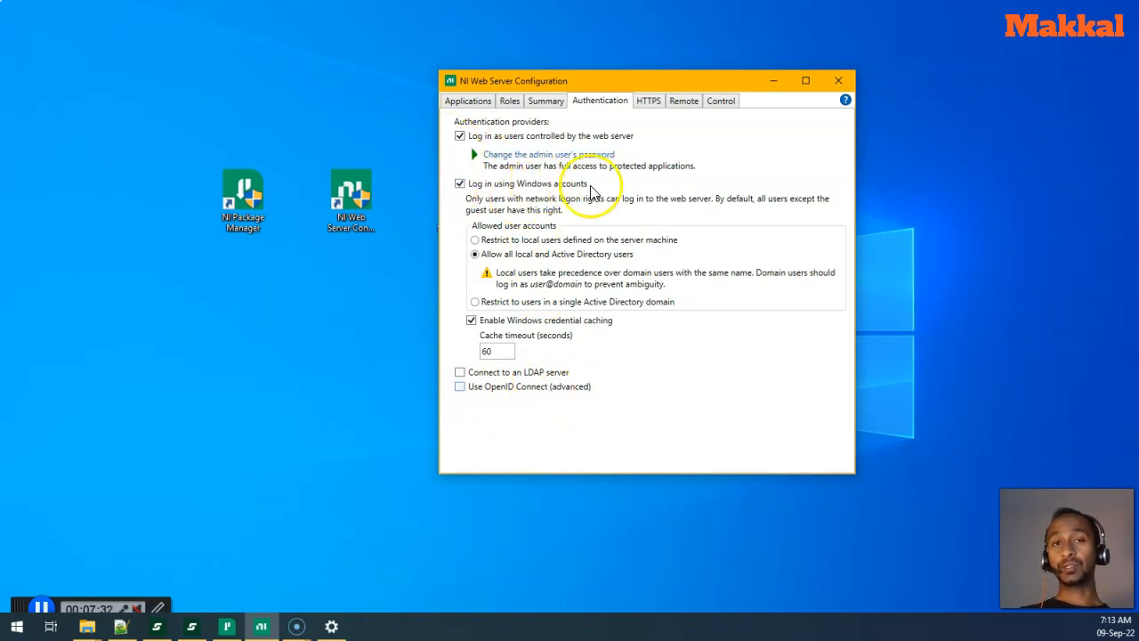
- Show the HTTPS settings: a self-signed certificate trusted on this machine, serving on port 443
click(646, 109)
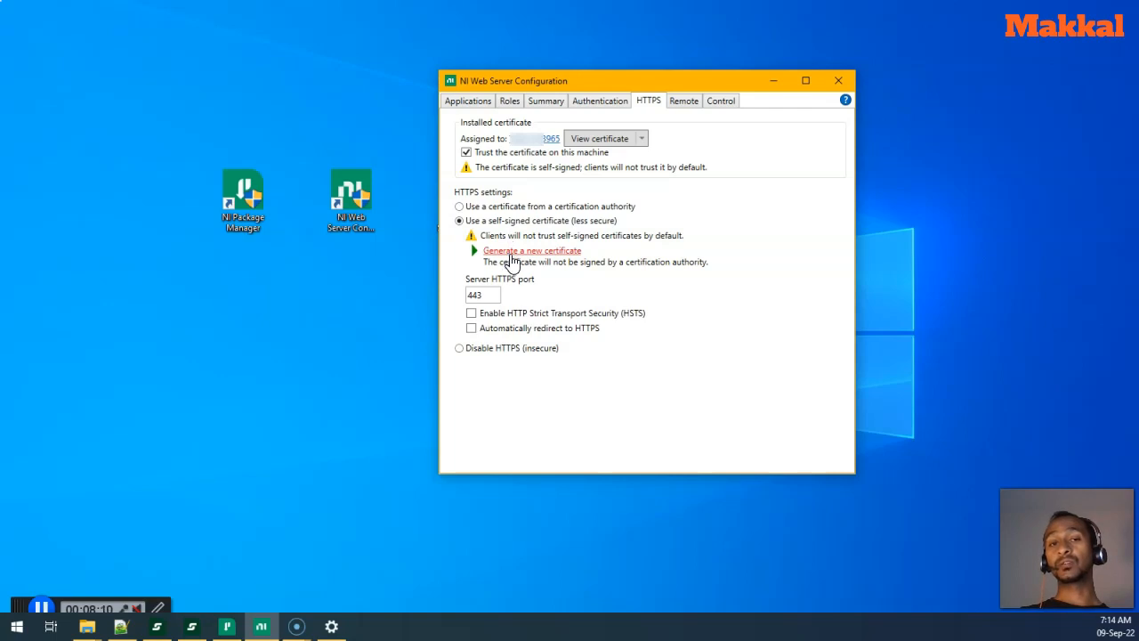
- Check the Remote tab's preferred host name list, then view the Control page showing the server running
click(689, 105)
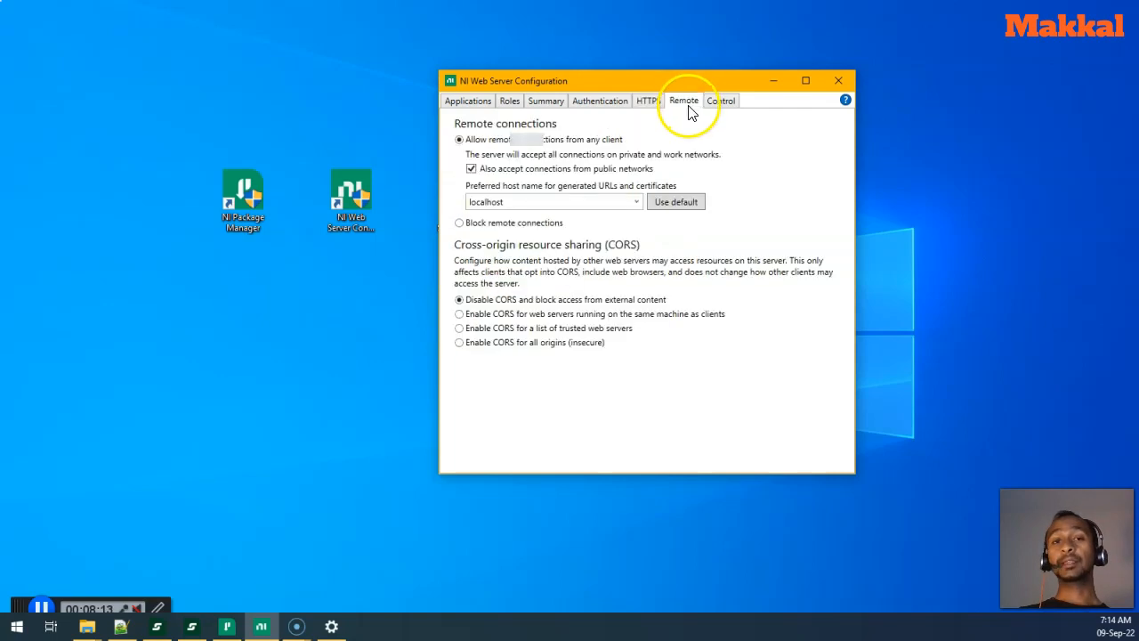
click(637, 202)
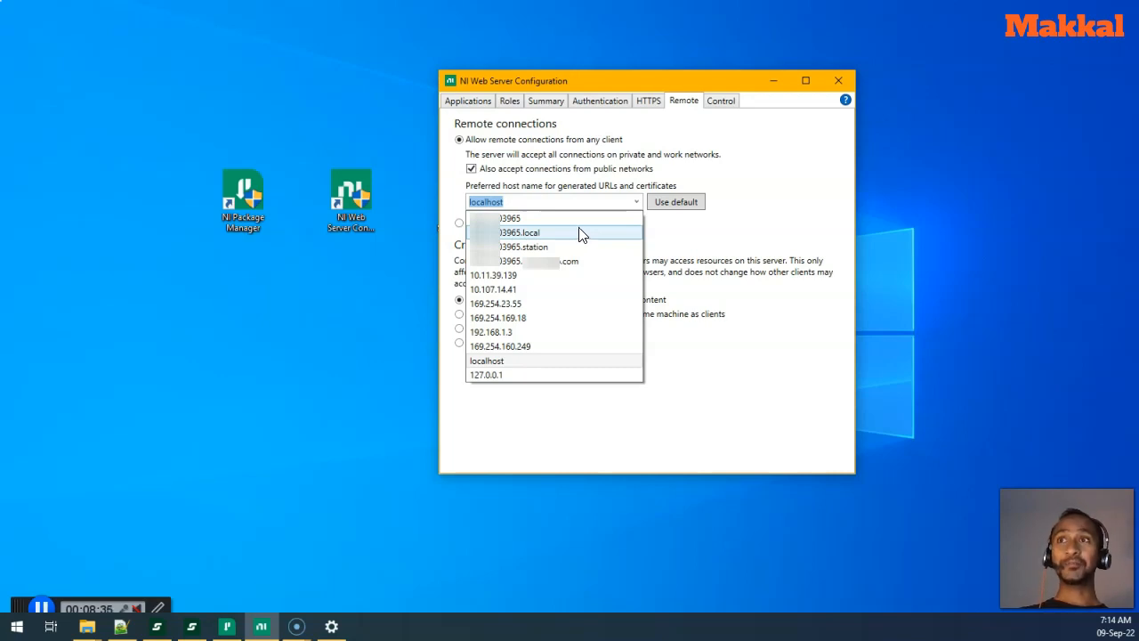
click(634, 202)
click(723, 102)
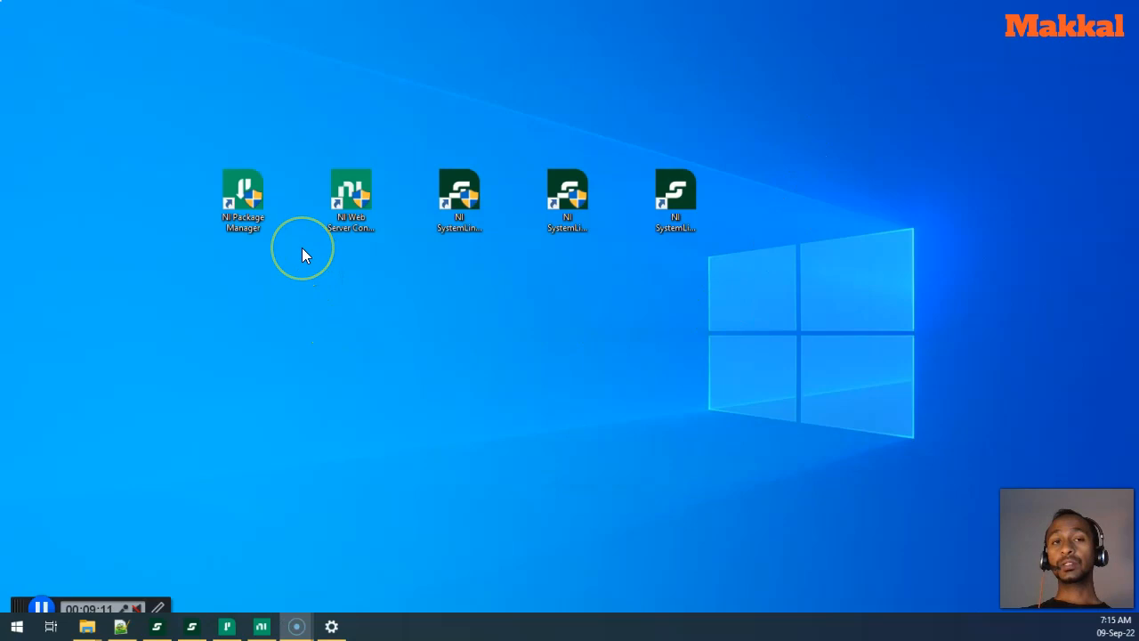
- Select the Server Configuration, Client and Web Application desktop shortcuts to read their full names
click(464, 235)
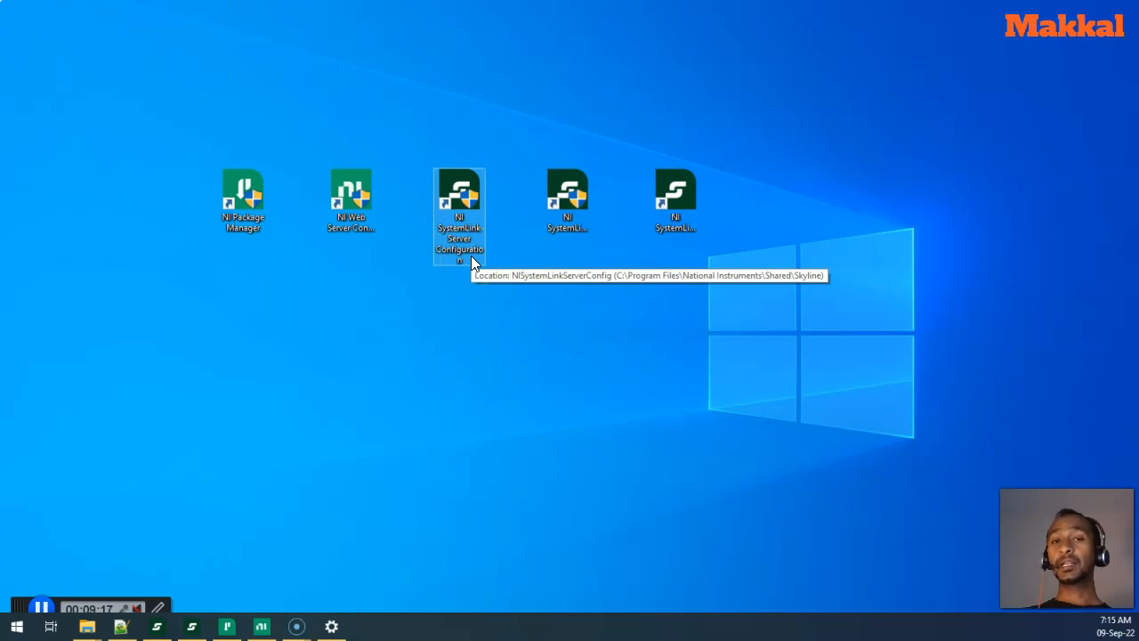
click(571, 222)
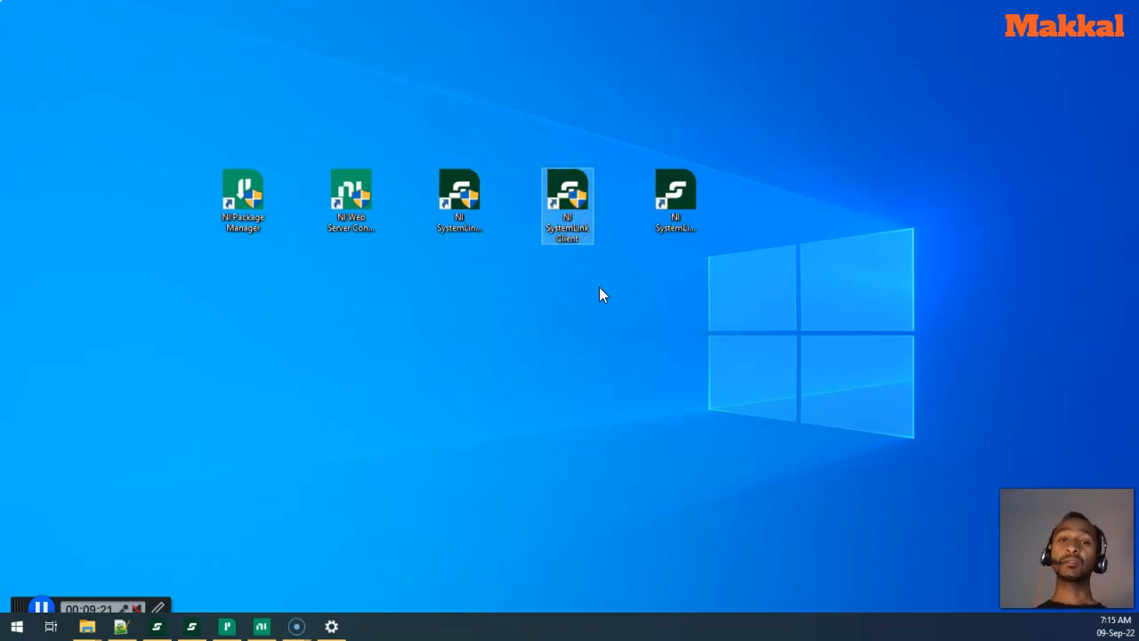
click(453, 187)
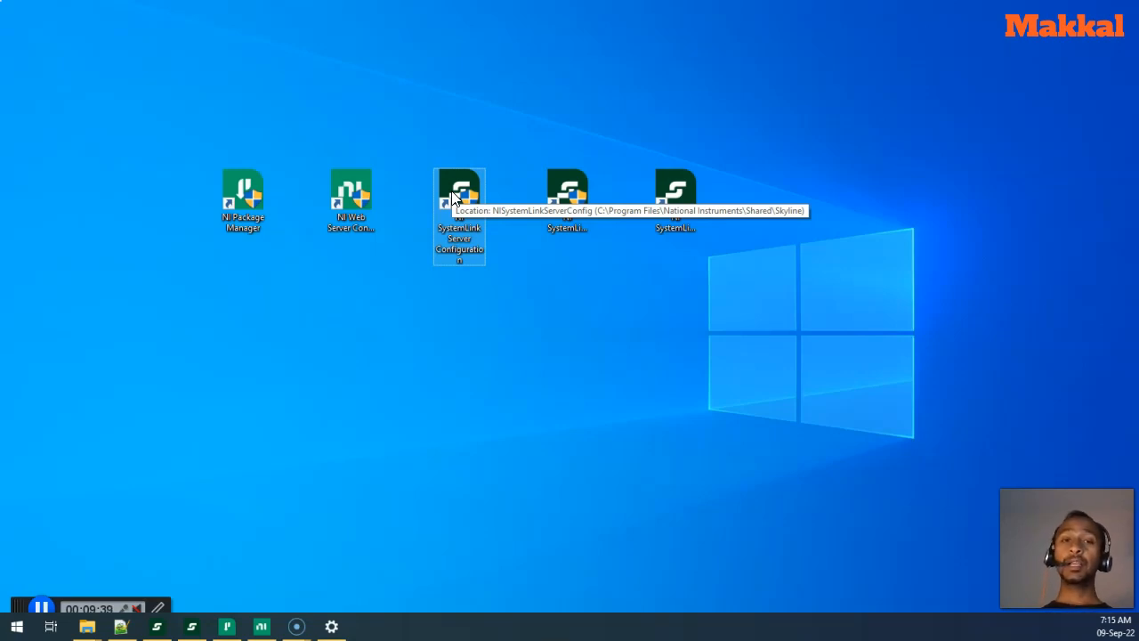
click(574, 225)
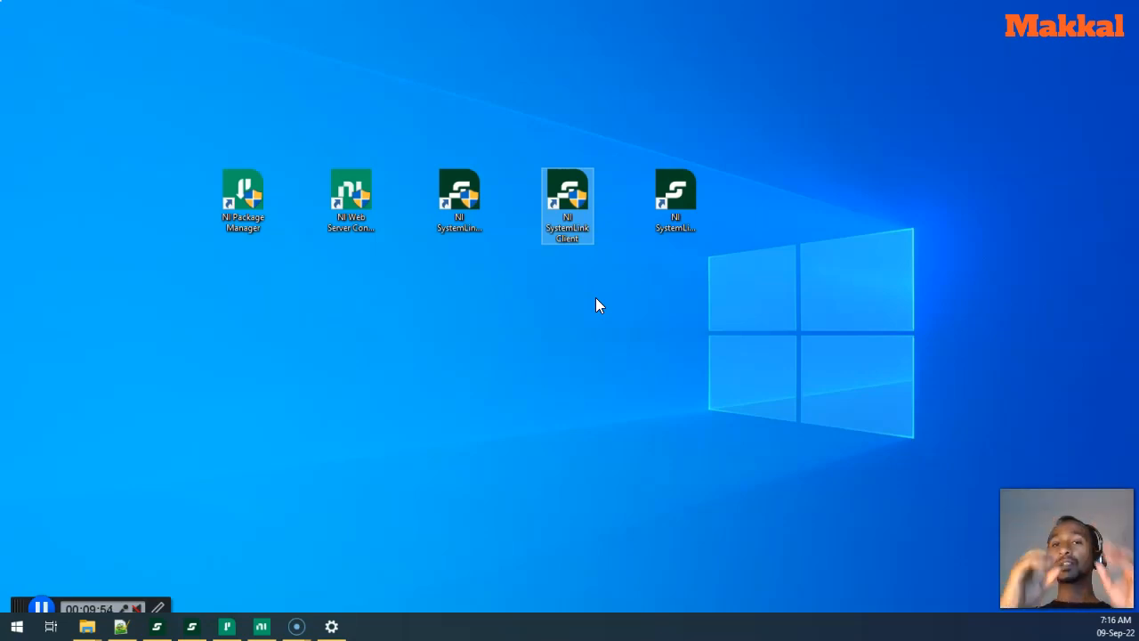
click(667, 256)
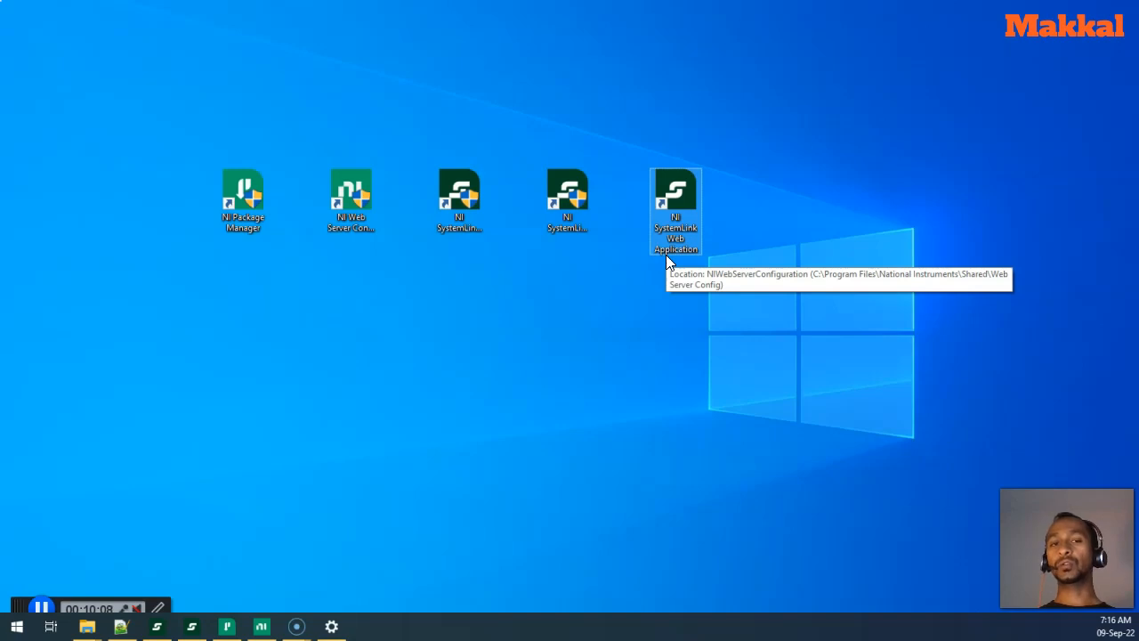
click(484, 223)
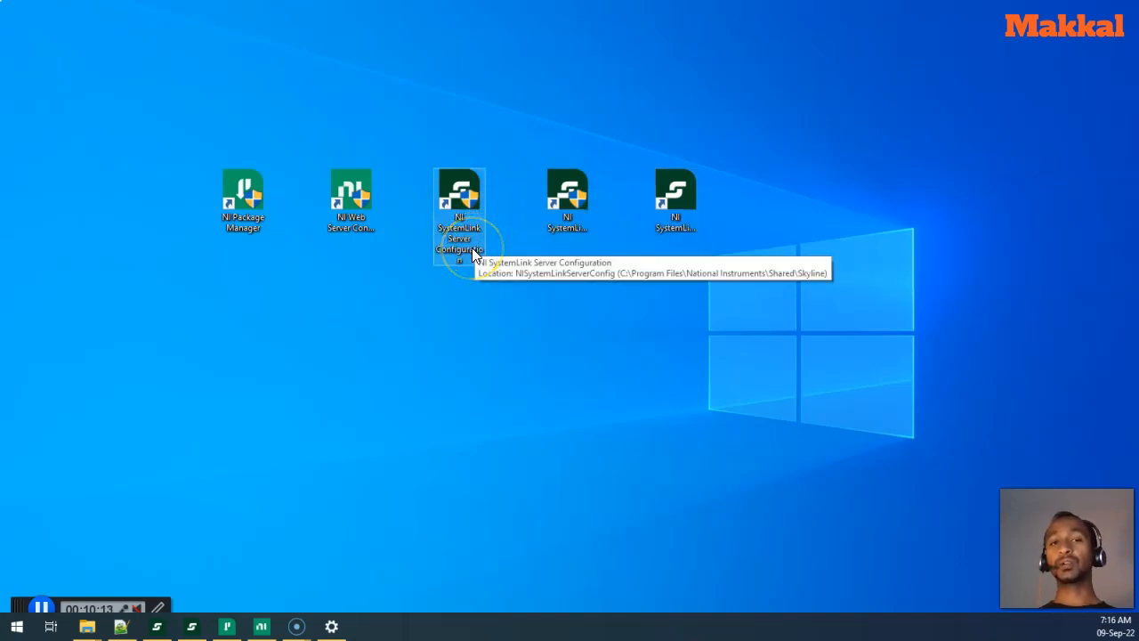
click(471, 247)
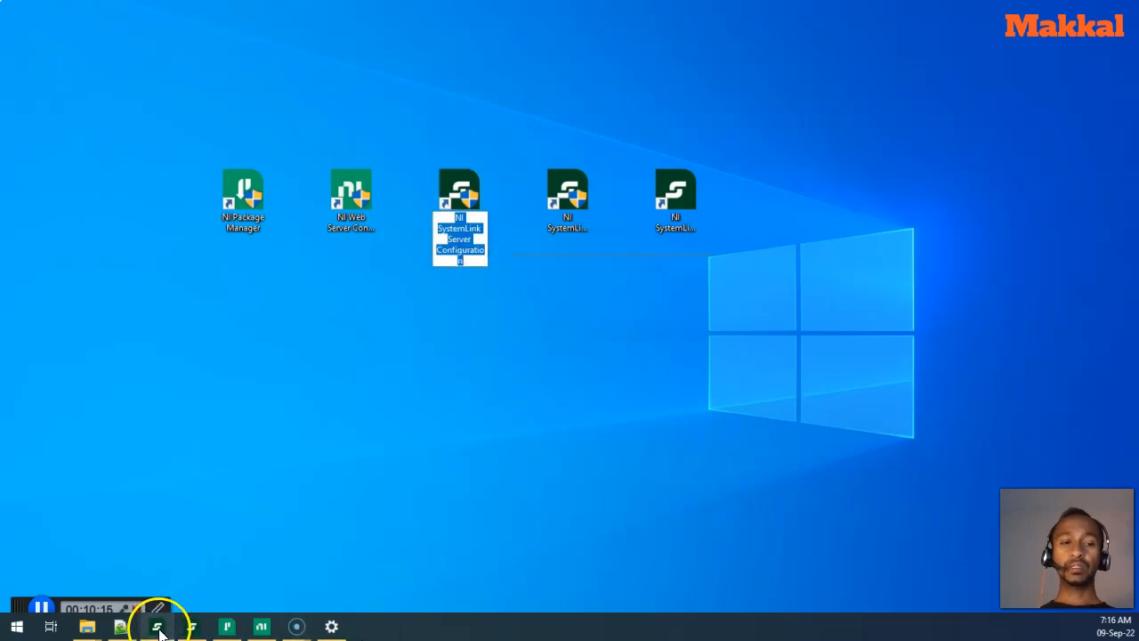
- Bring up NI SystemLink Server Configuration and move it clear of the desktop shortcuts
click(188, 630)
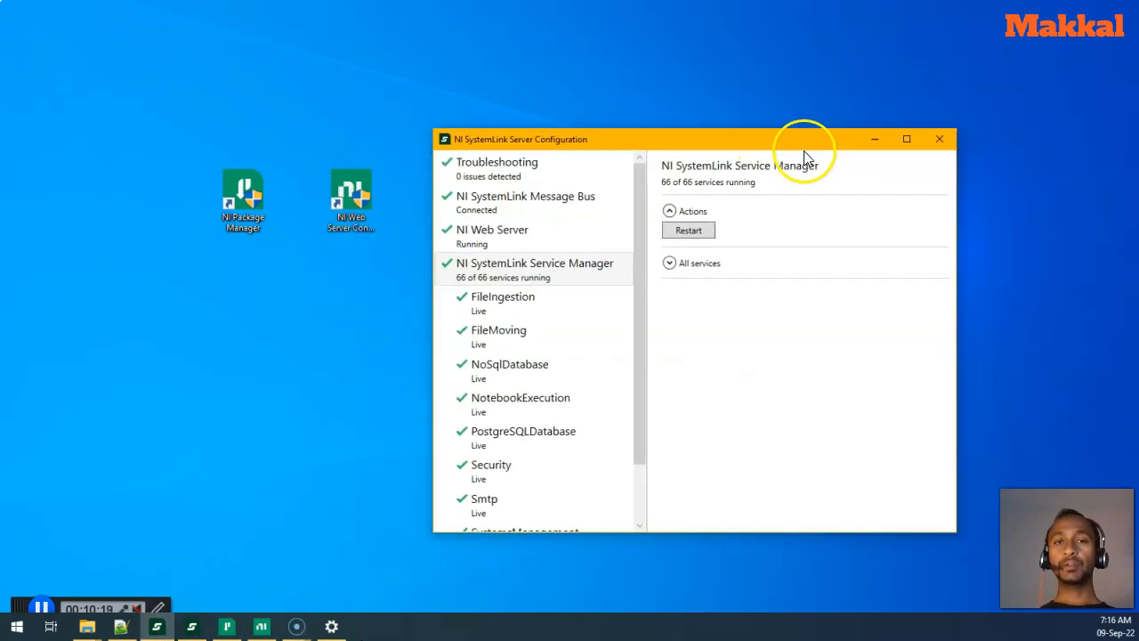
drag(789, 146, 743, 108)
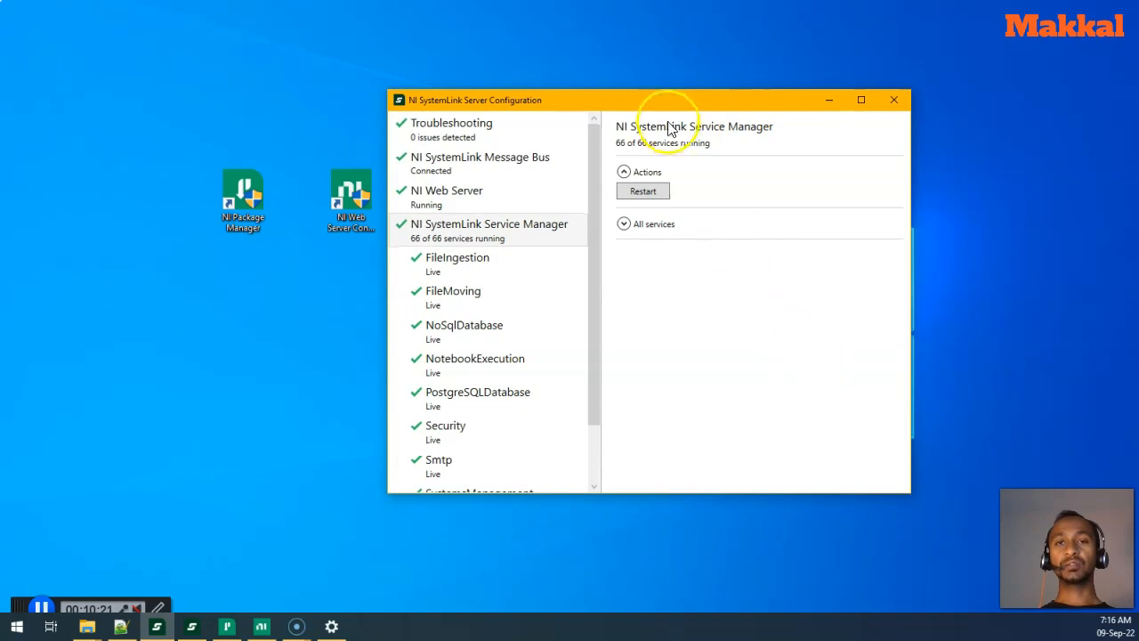
drag(672, 109, 779, 130)
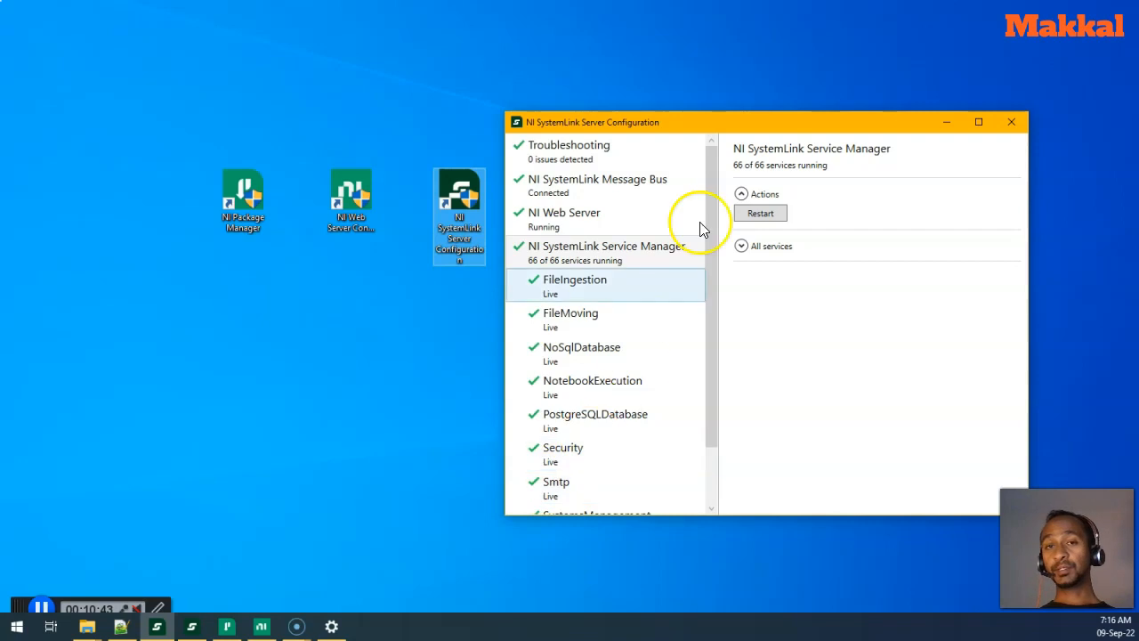
- Expand Troubleshooting's support report options, then show the Message Bus page reading Connected
click(614, 153)
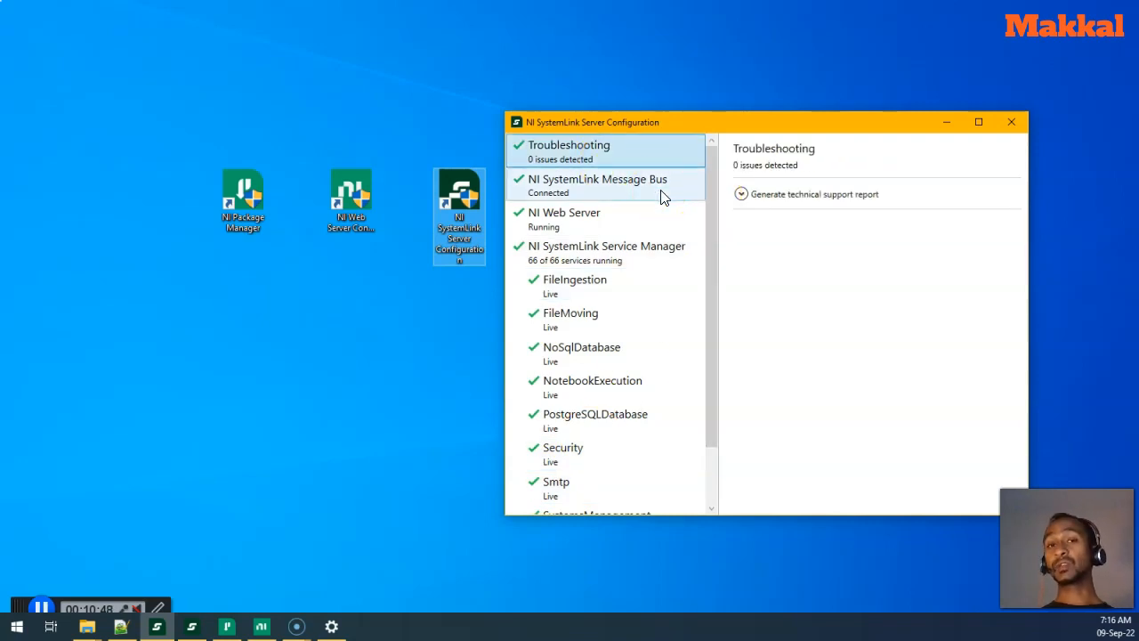
click(743, 195)
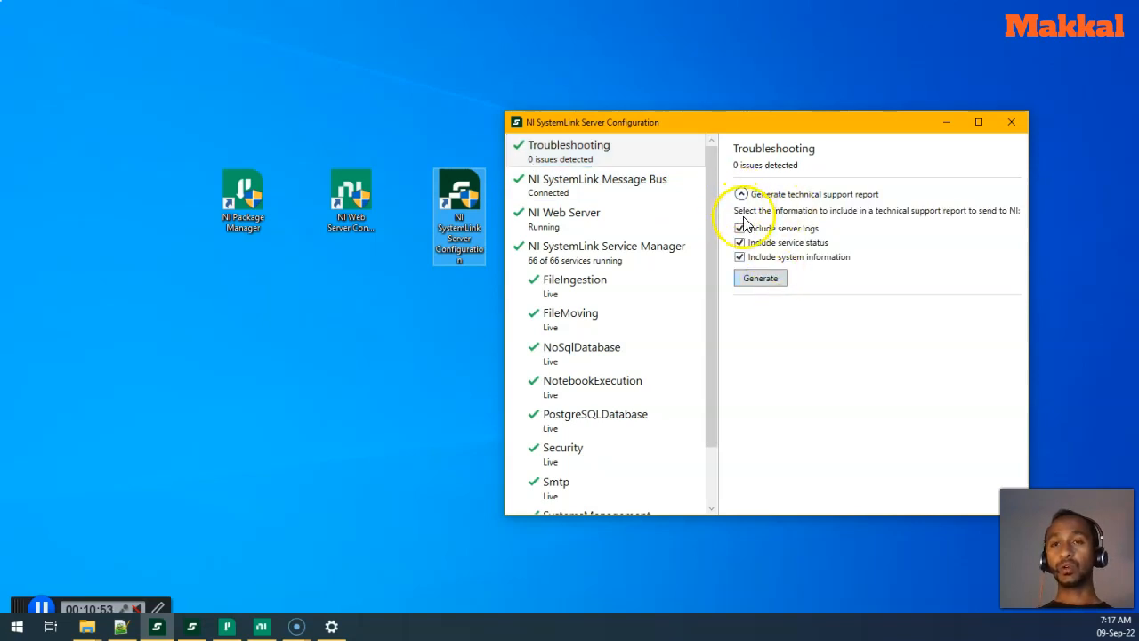
click(756, 279)
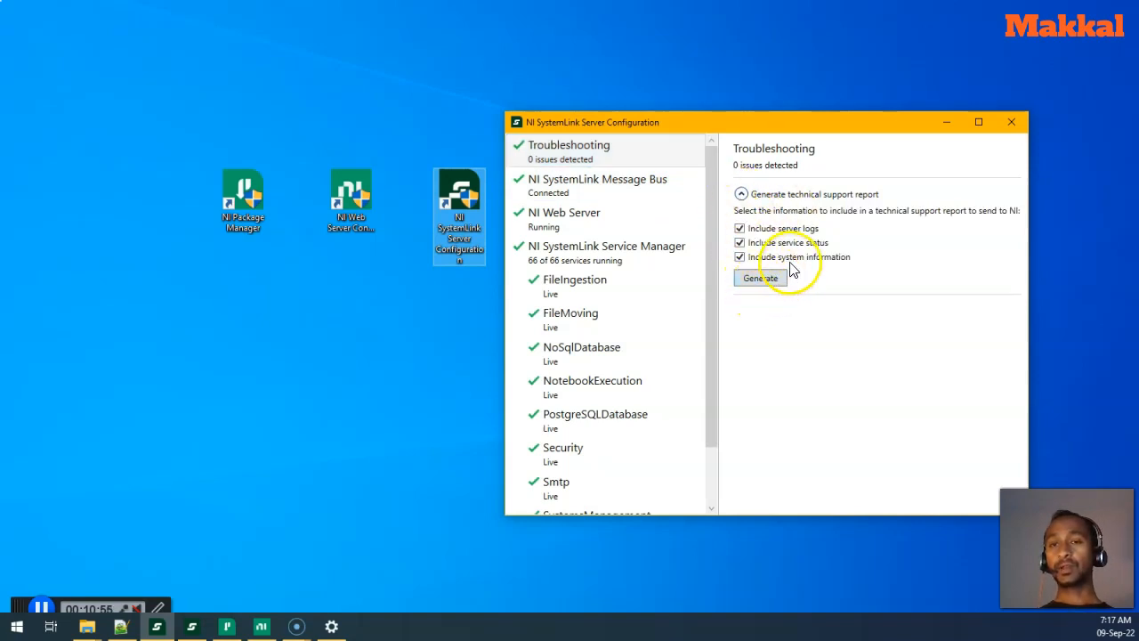
click(604, 202)
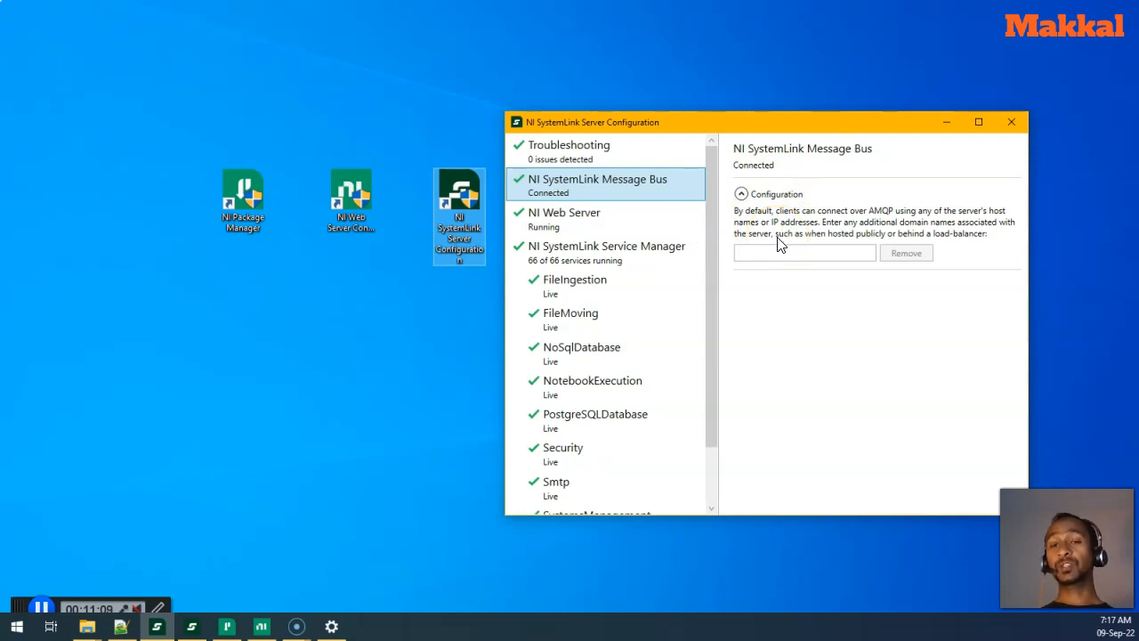
key(Down)
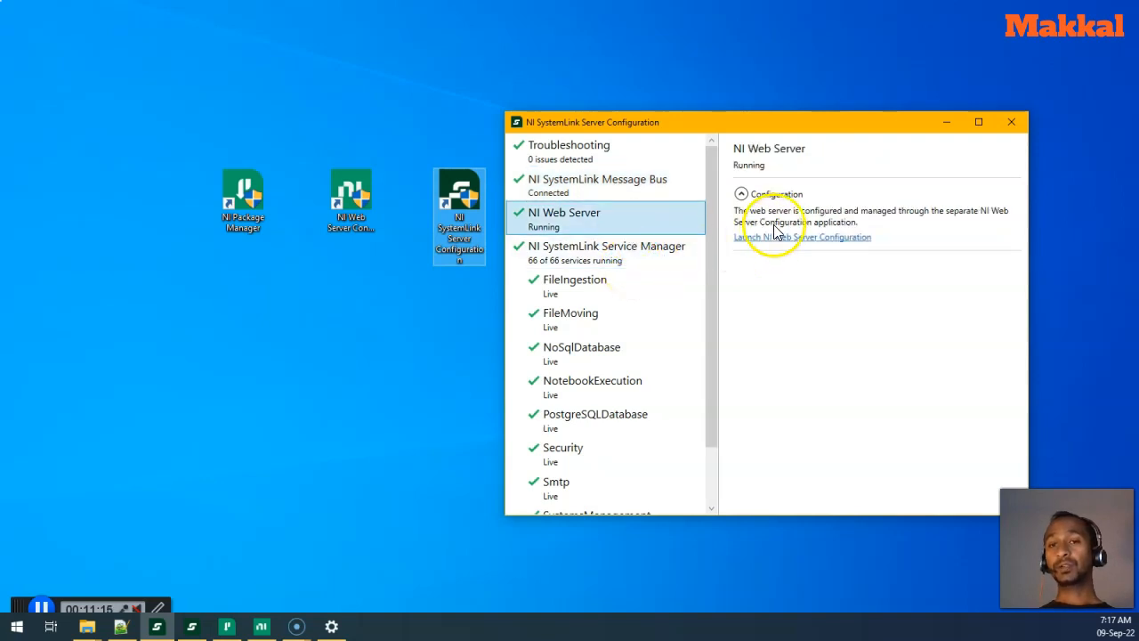
click(789, 195)
click(783, 194)
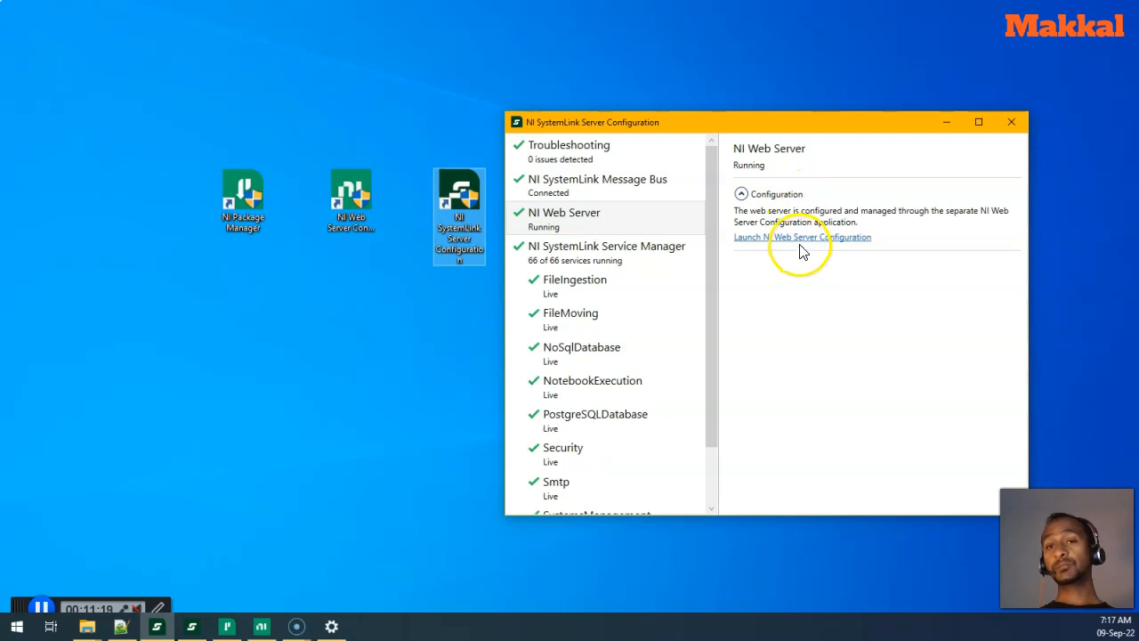
click(604, 263)
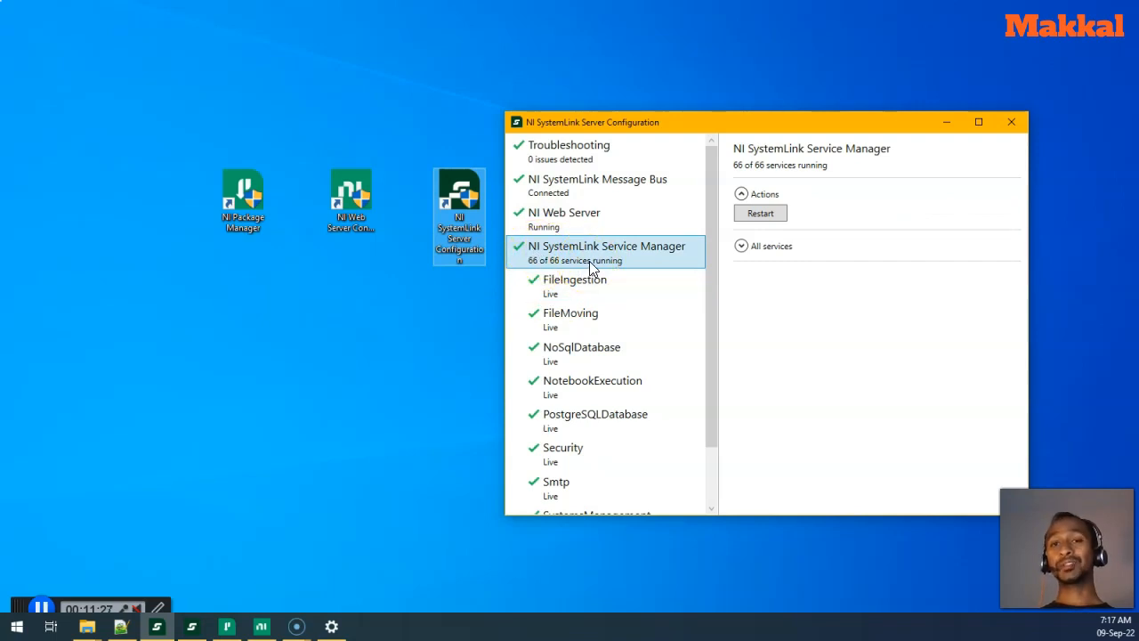
click(739, 254)
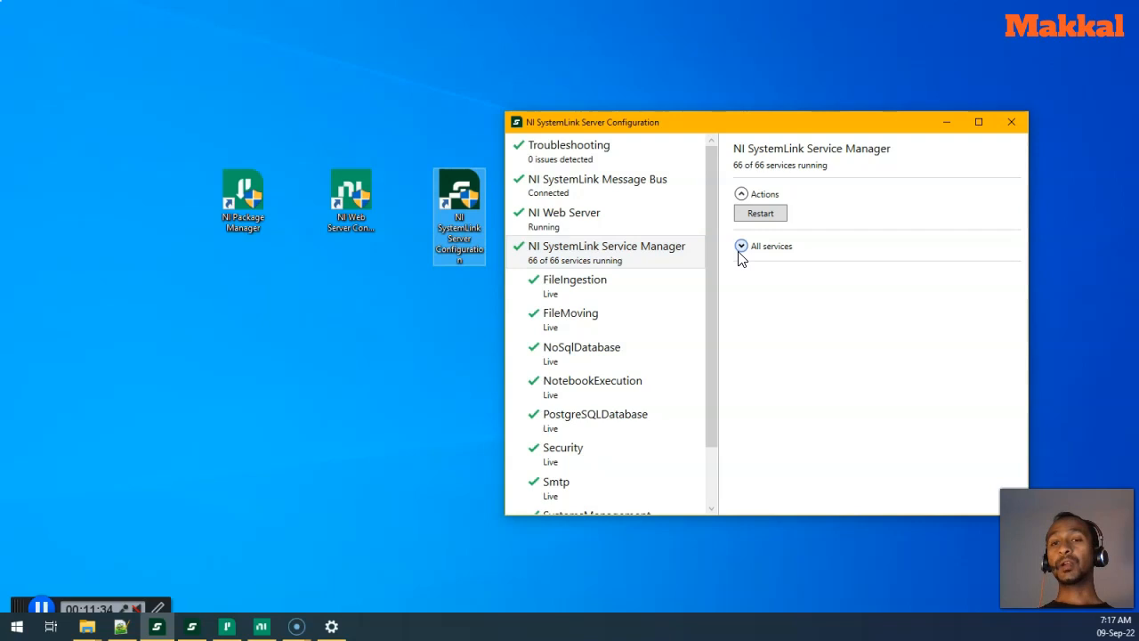
drag(1022, 222, 1045, 212)
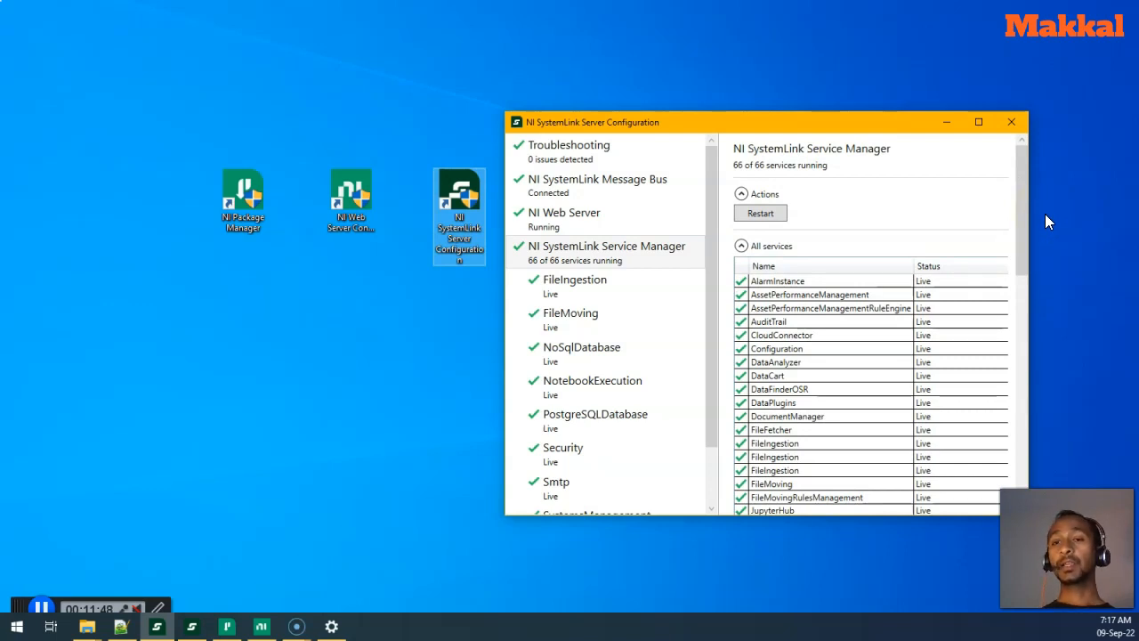
click(689, 264)
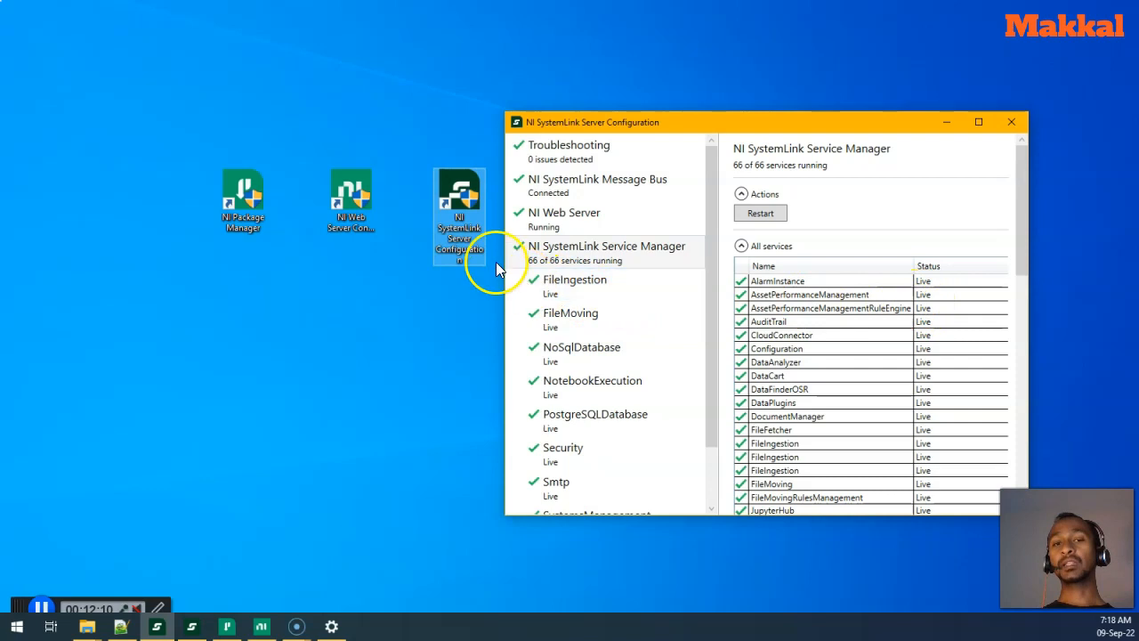
click(710, 500)
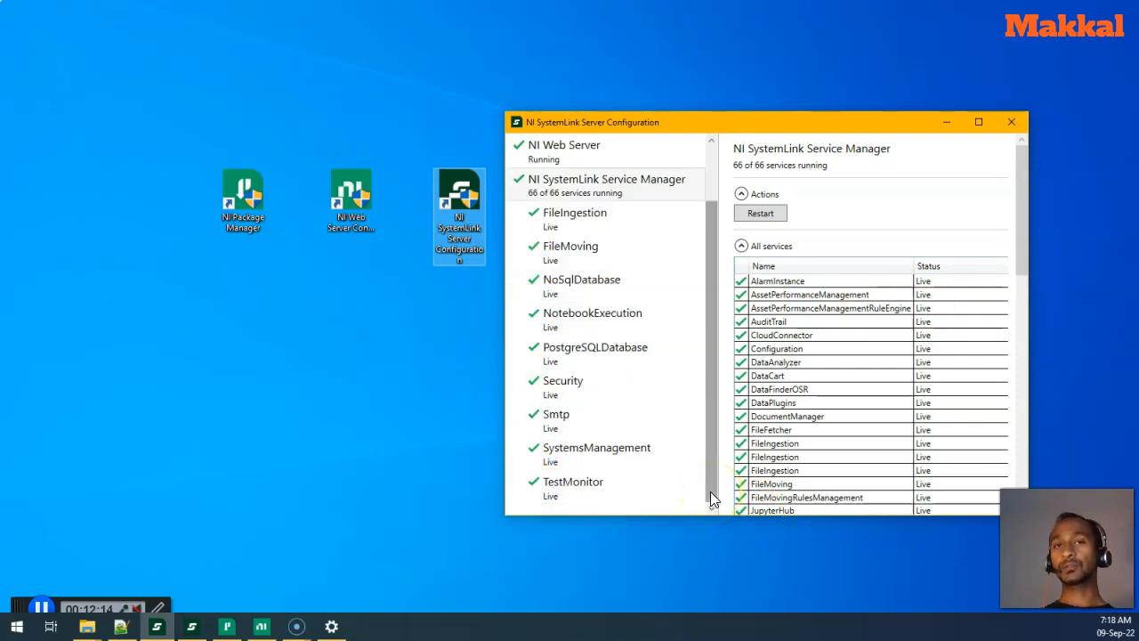
- Minimize Server Configuration and launch NI SystemLink Client from its desktop shortcut
click(945, 124)
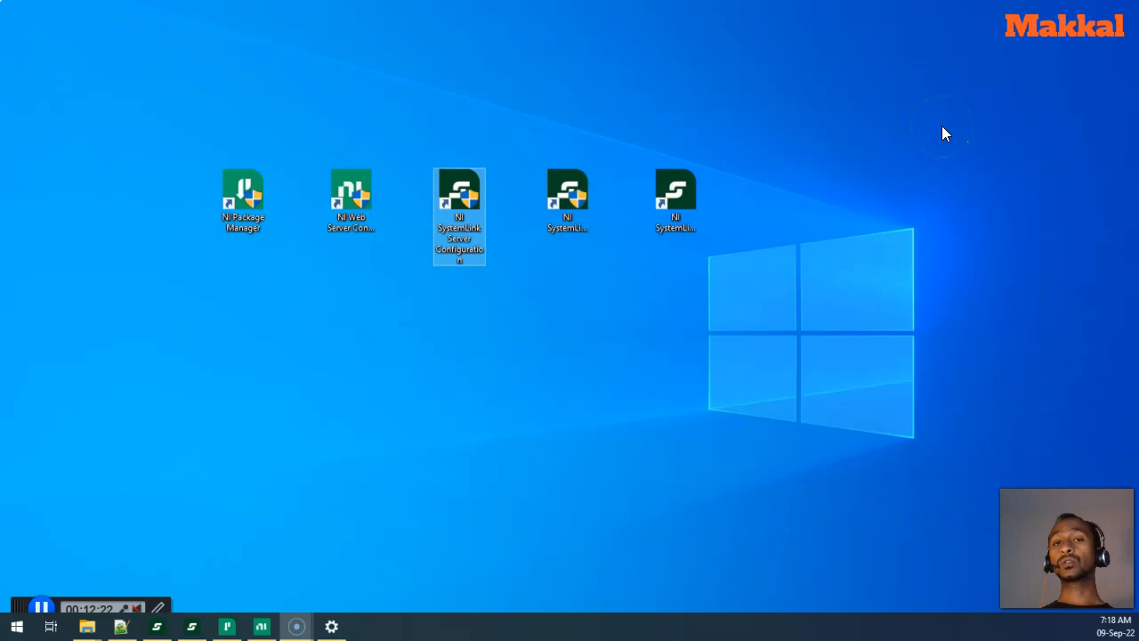
click(553, 215)
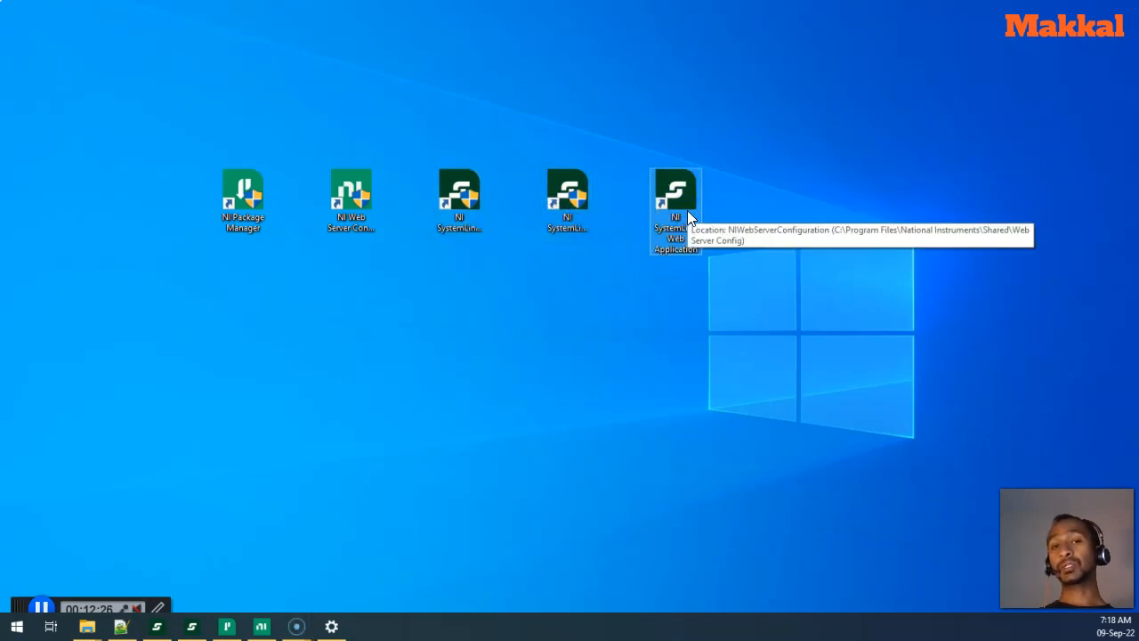
double_click(558, 225)
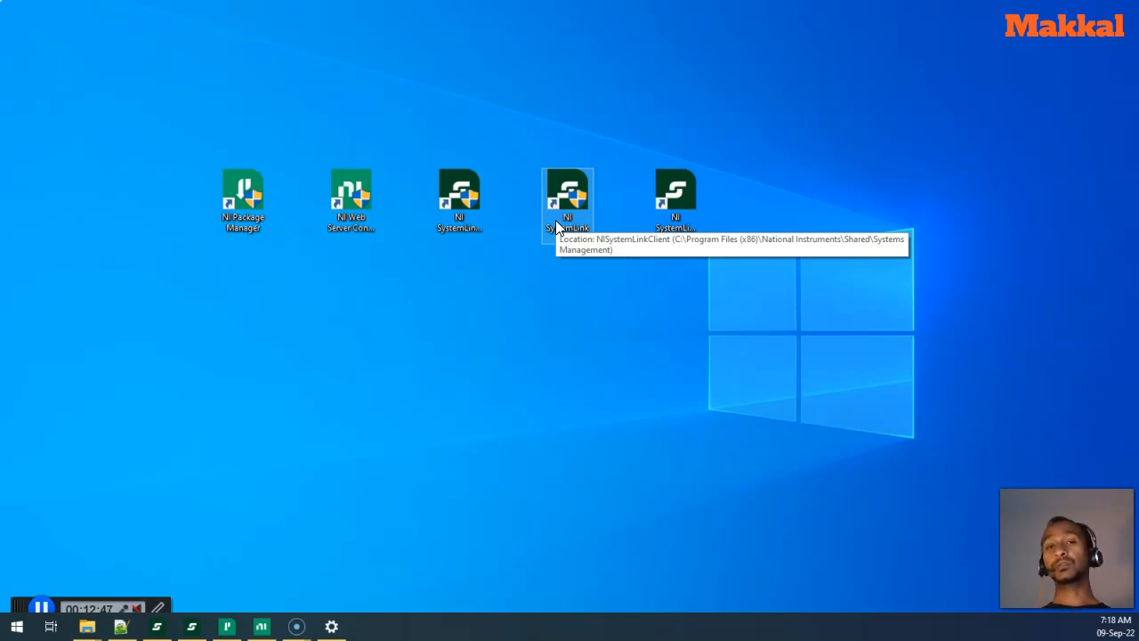
double_click(656, 213)
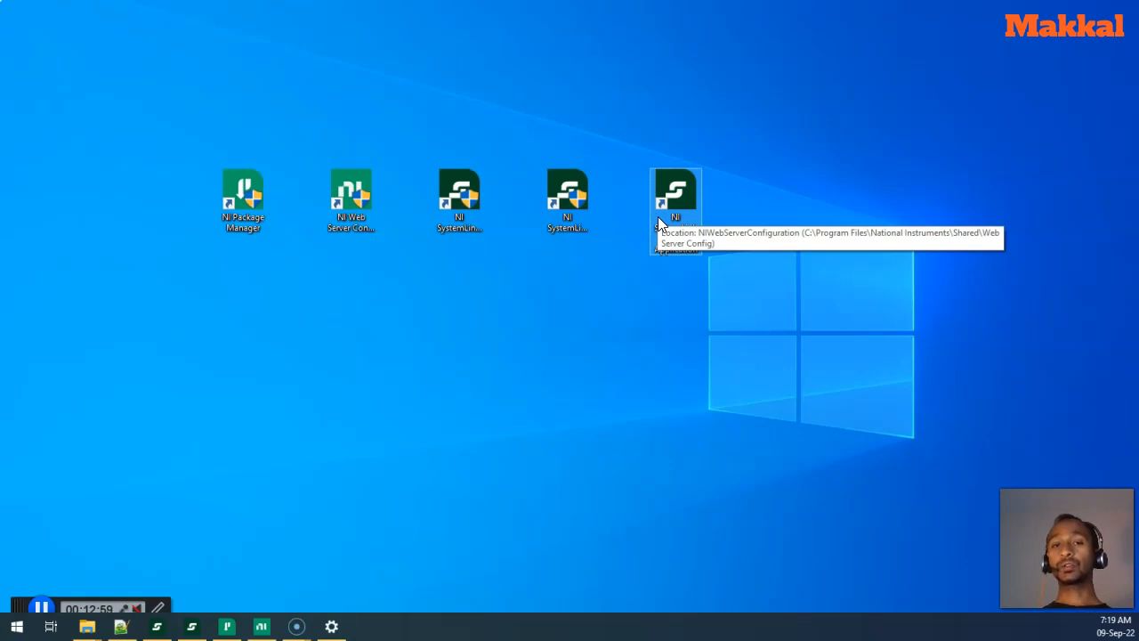
click(582, 223)
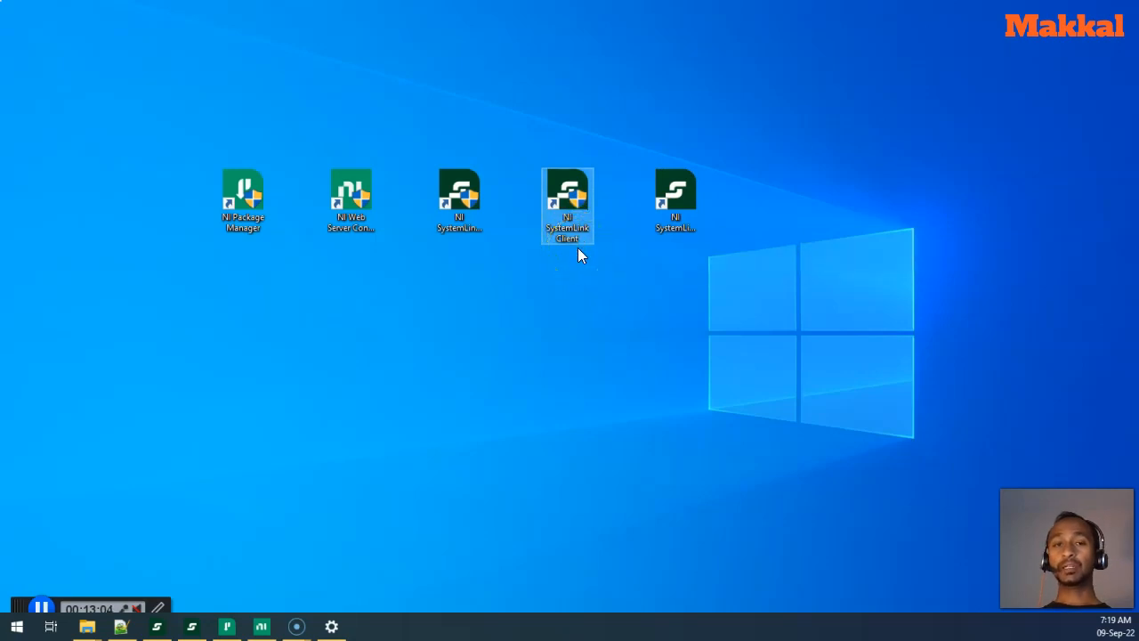
- In NI SystemLink Client, replace the old server hostname with localhost
click(193, 627)
drag(430, 206, 521, 110)
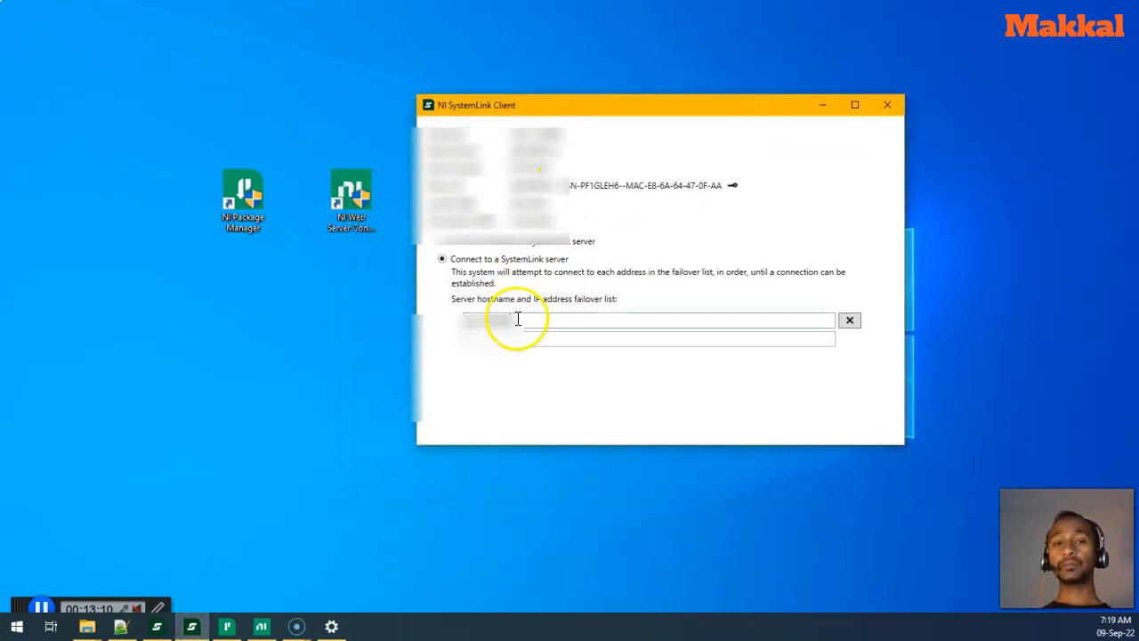
drag(519, 321, 448, 323)
key(BackSpace)
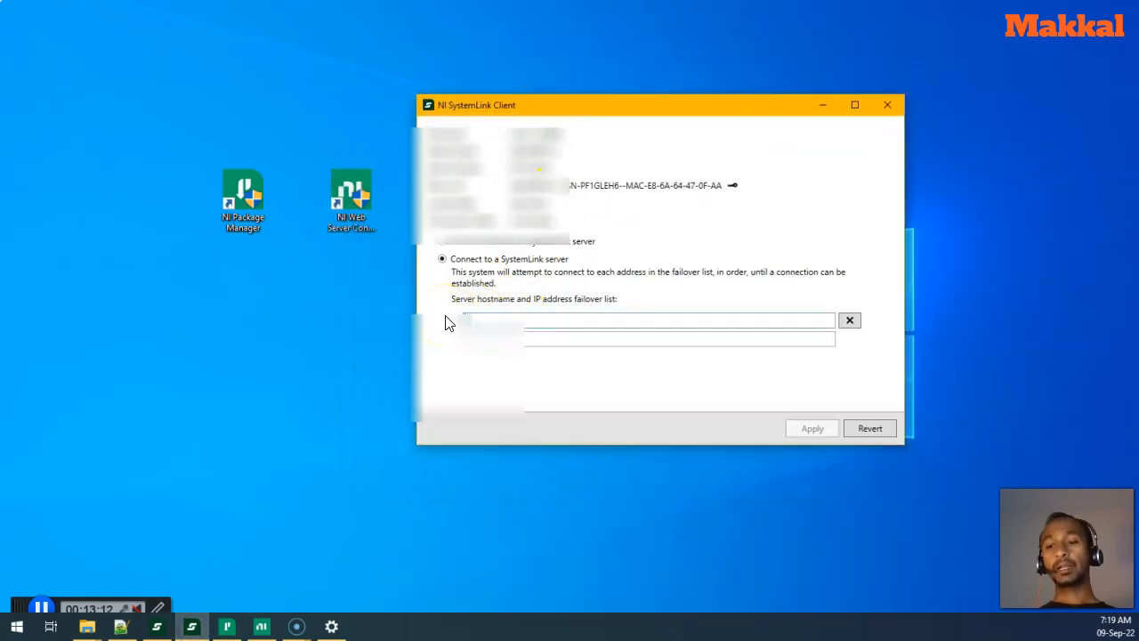
click(536, 316)
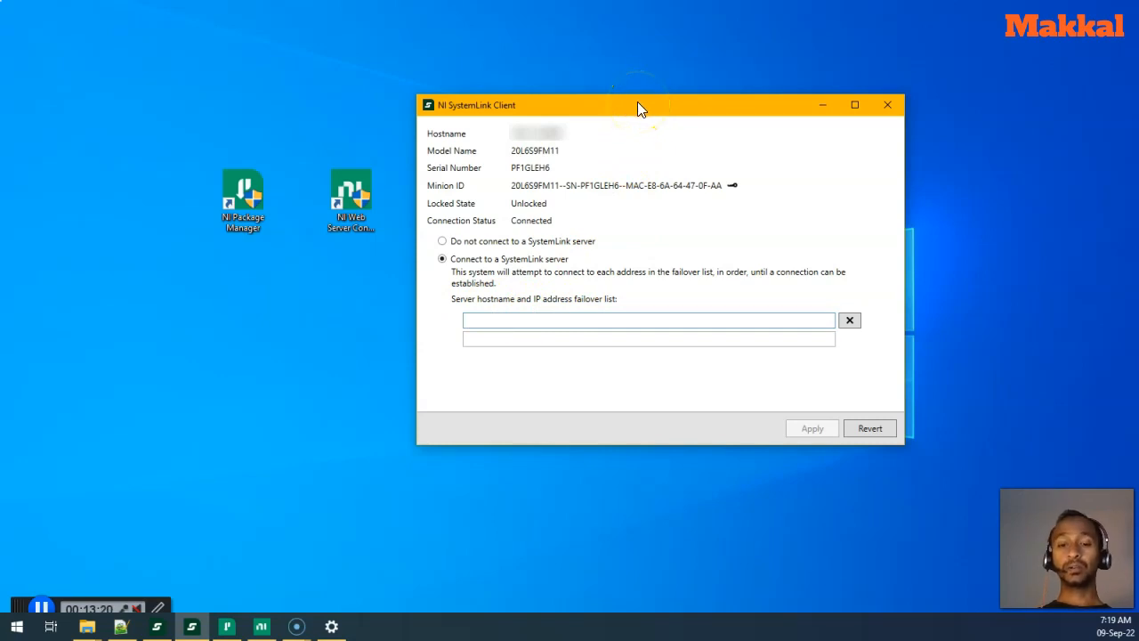
text(localhost)
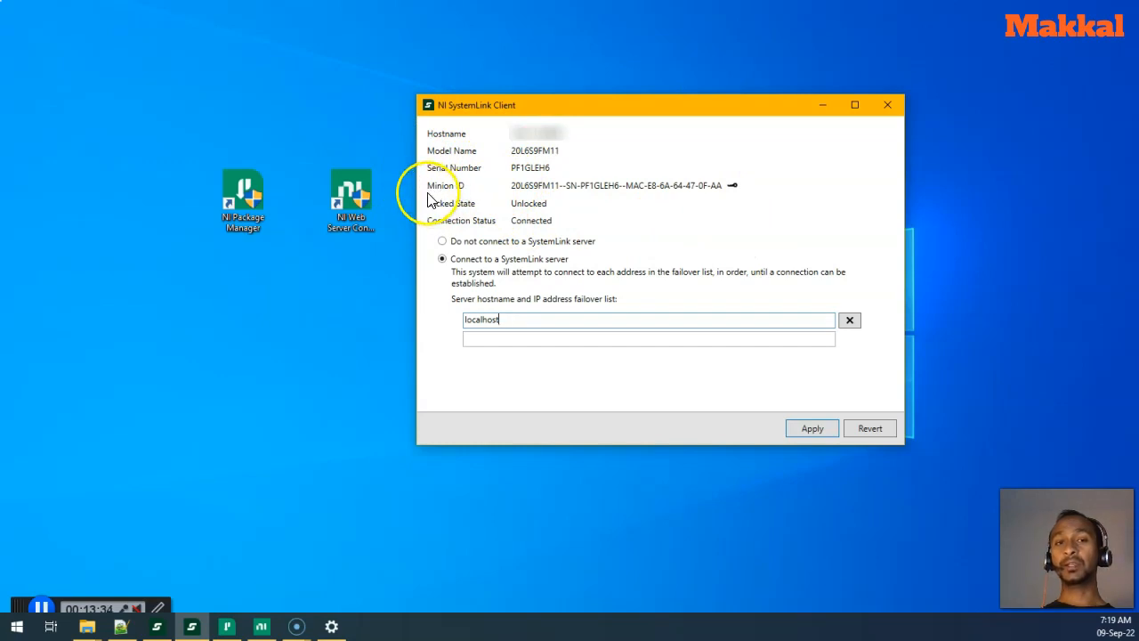
- Keep 'Connect to a SystemLink server' selected with localhost, and bring NI Web Server Configuration forward
triple_click(513, 186)
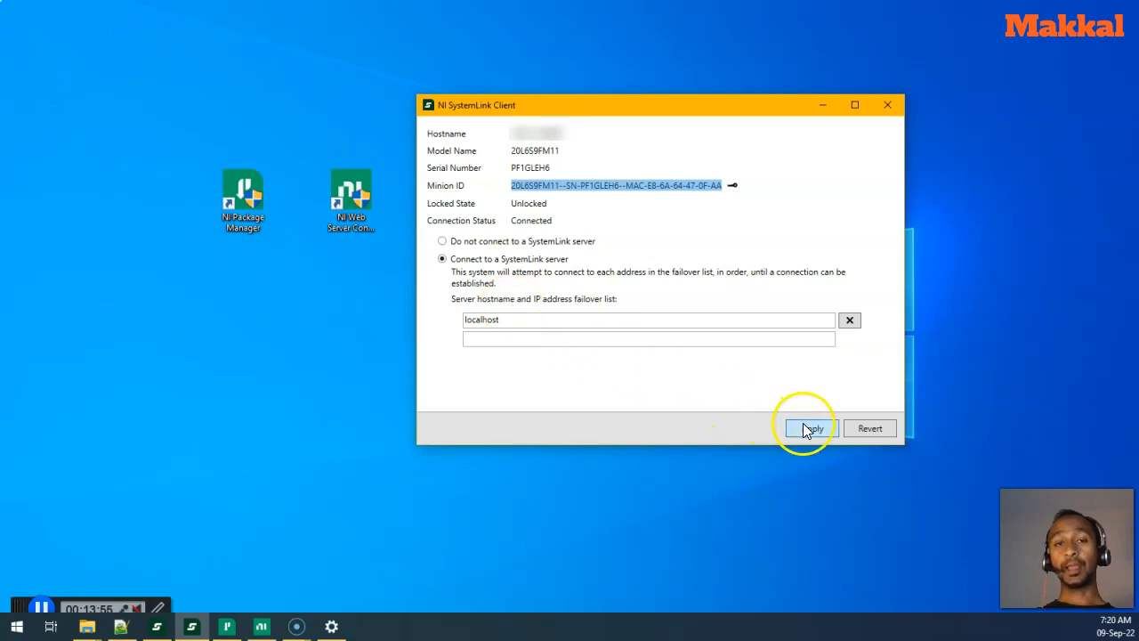
click(475, 243)
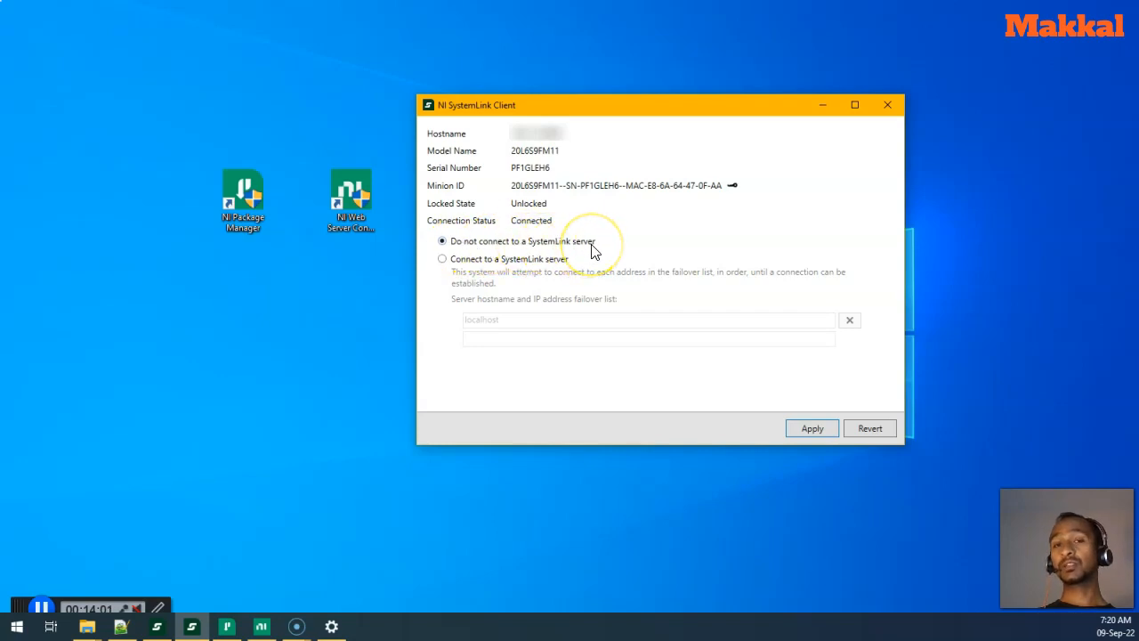
click(529, 263)
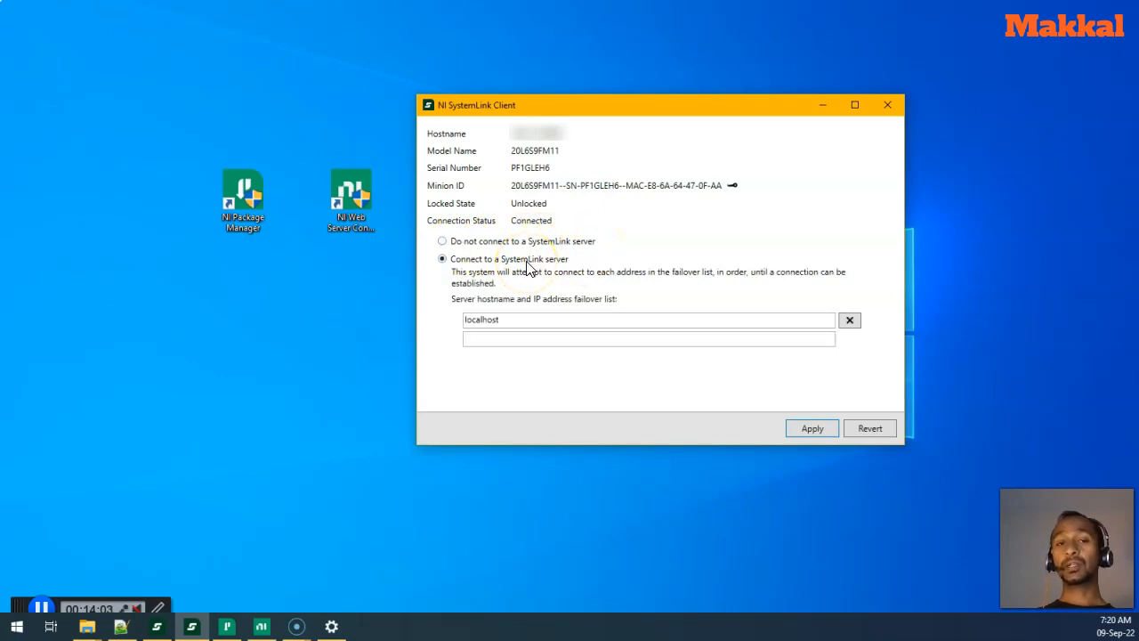
click(512, 323)
drag(511, 324, 465, 324)
mouse_move(571, 116)
mouse_down()
mouse_move(611, 117)
mouse_move(582, 118)
mouse_up()
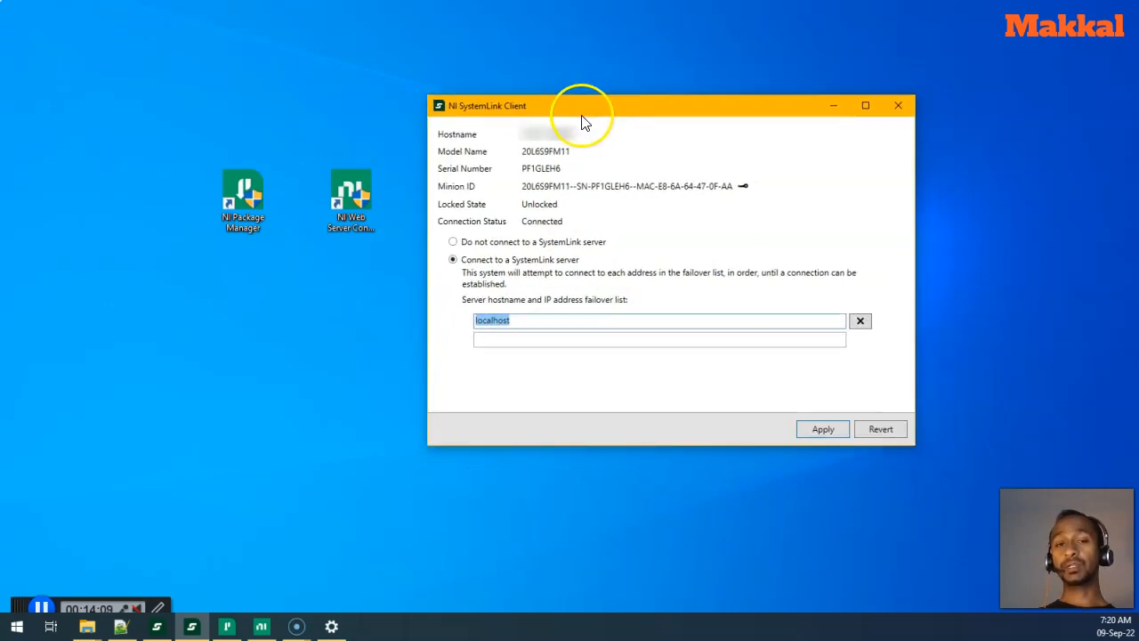
click(259, 626)
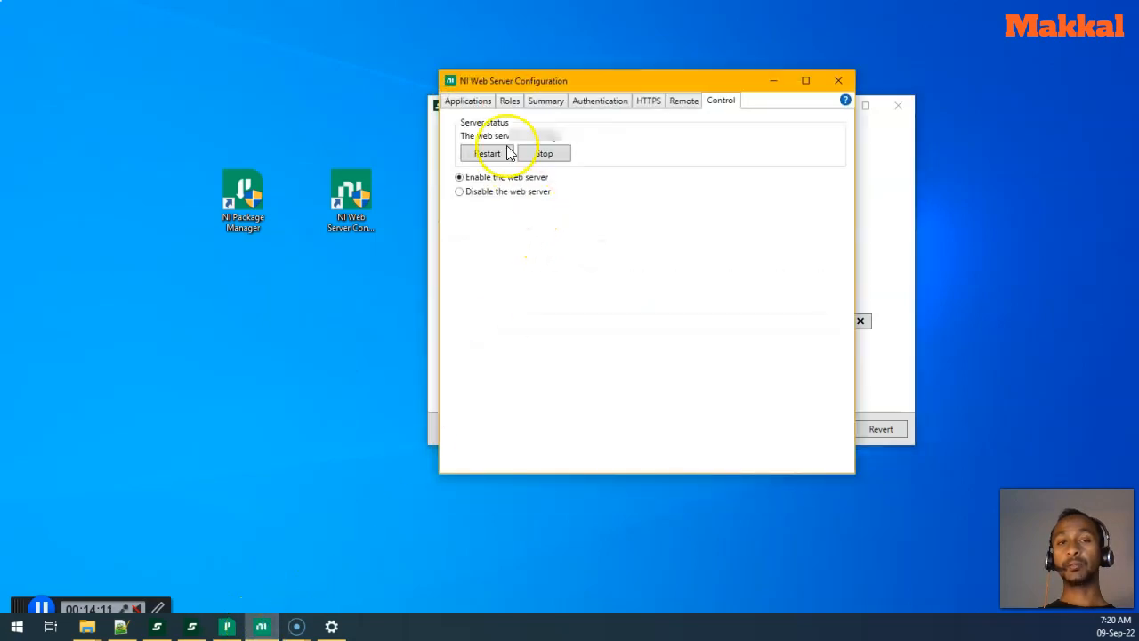
click(537, 102)
drag(602, 82, 210, 83)
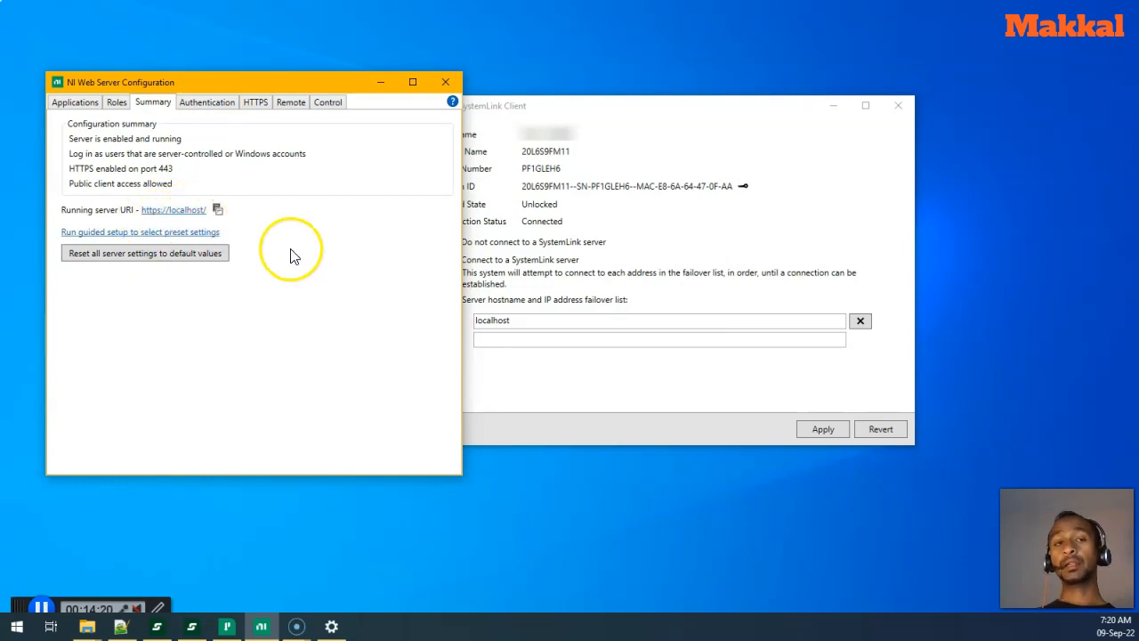
click(477, 322)
text(https)
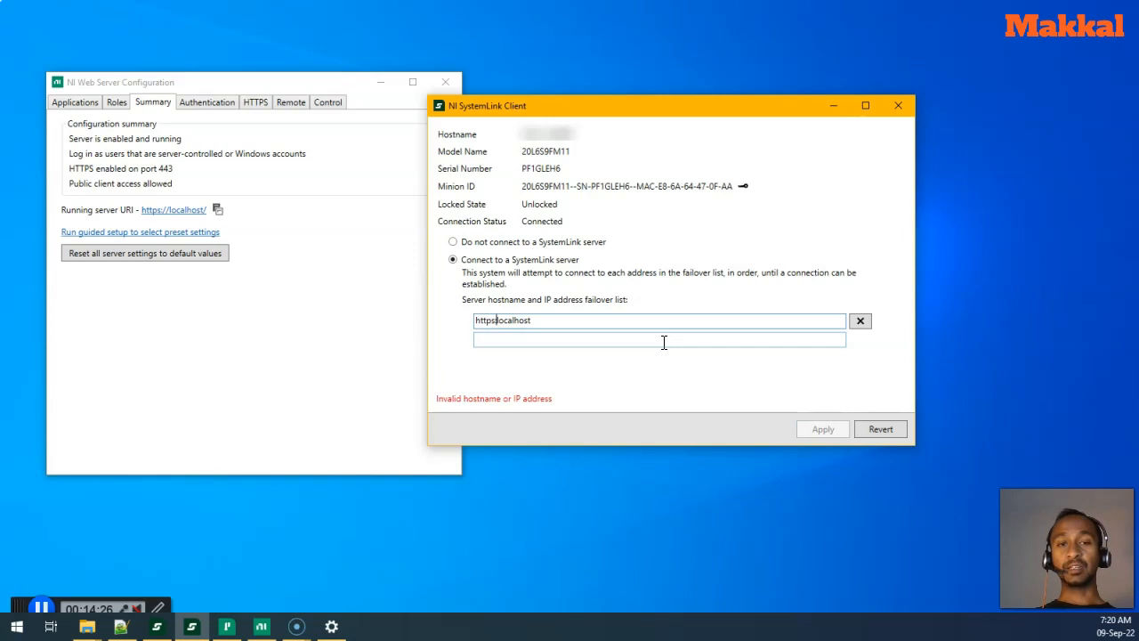
text(://)
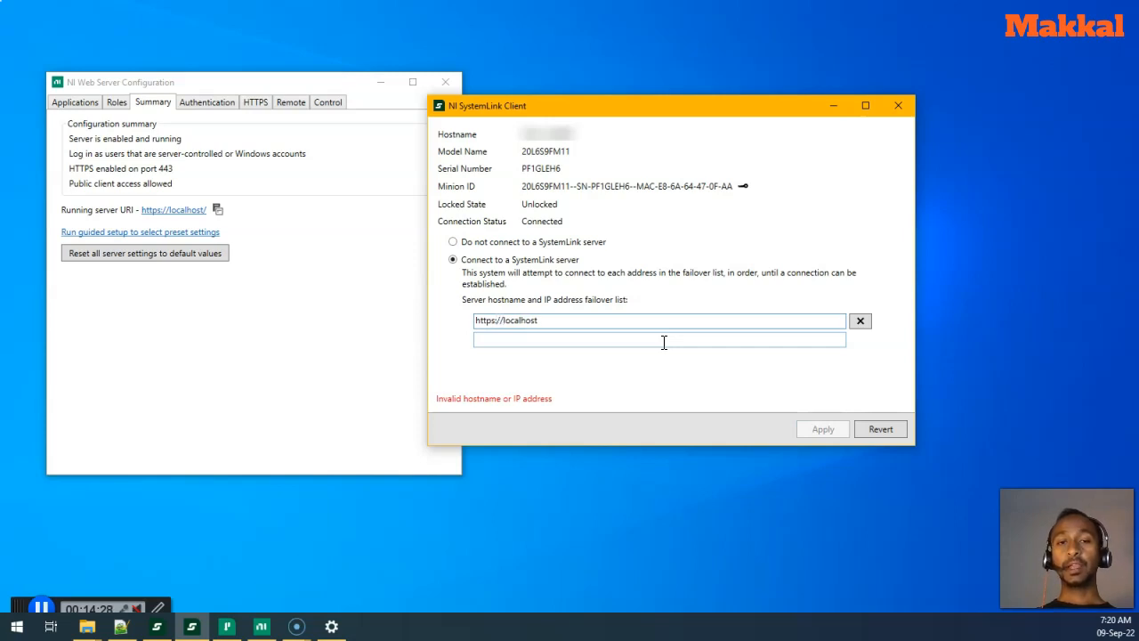
click(636, 323)
text(/)
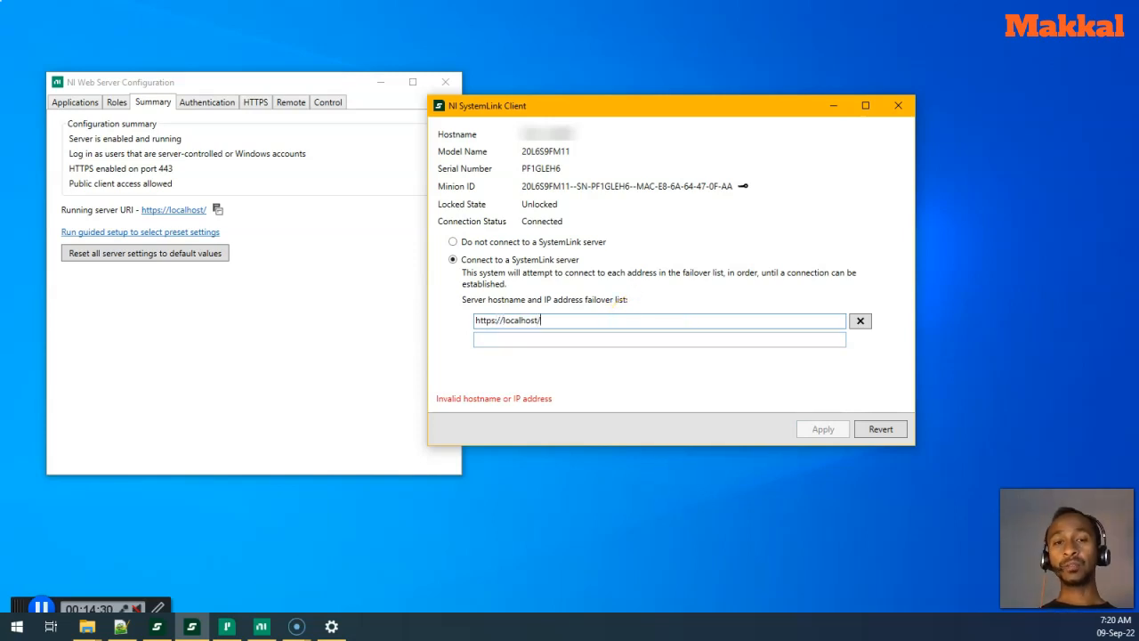
click(450, 408)
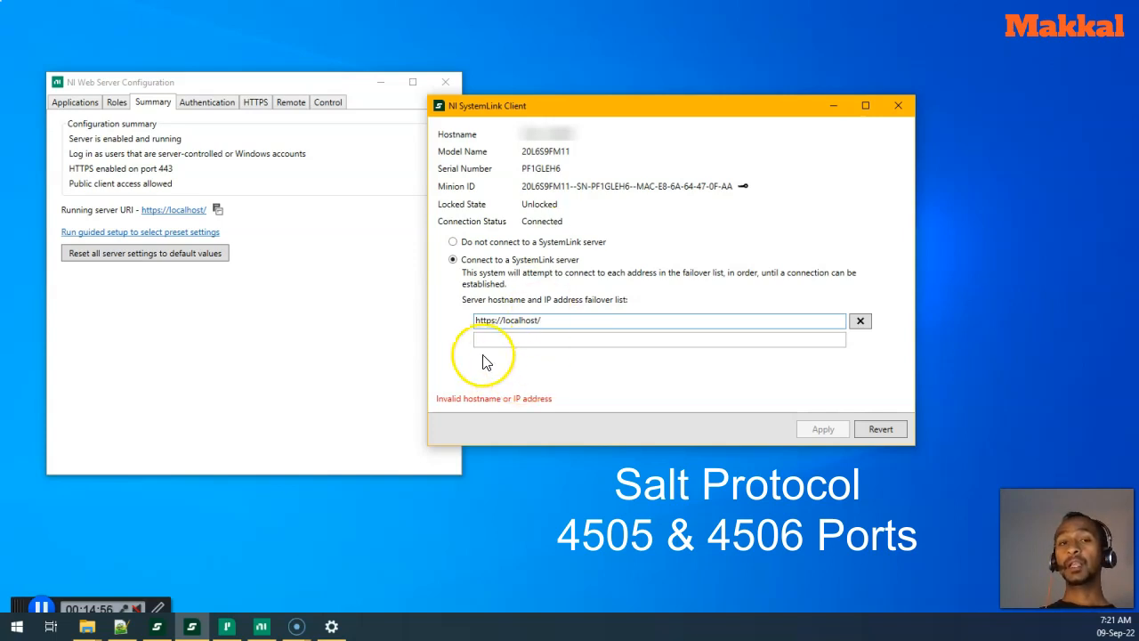
double_click(480, 322)
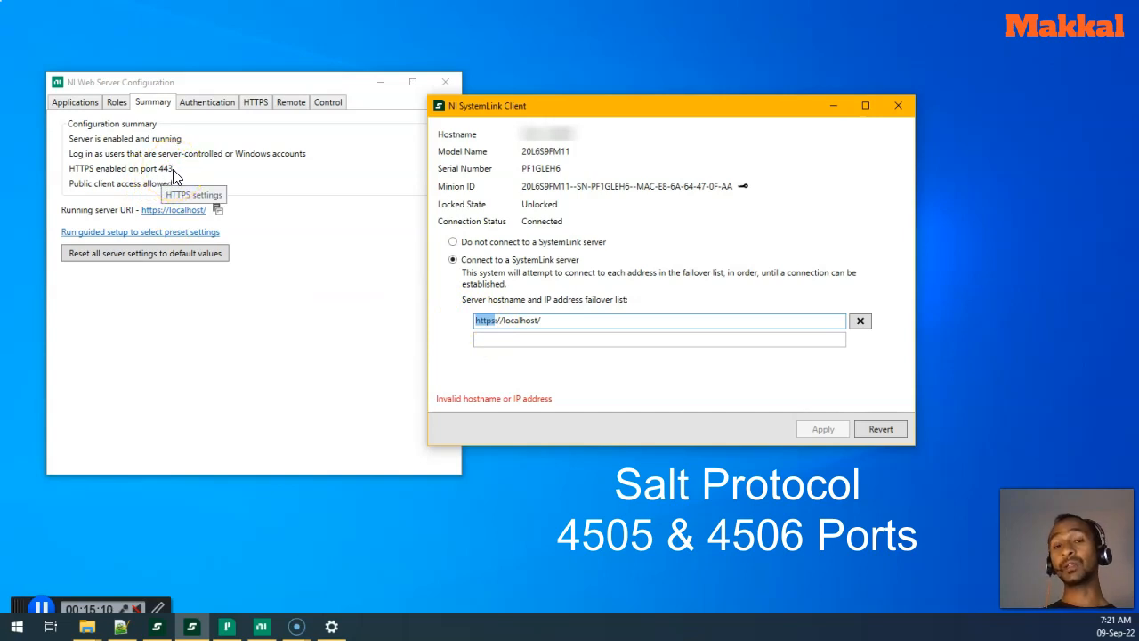
- Strip the address back to plain localhost and apply it, so the client attempts to connect
key(Delete)
key(Delete)
key(Delete)
key(Delete)
click(534, 322)
key(BackSpace)
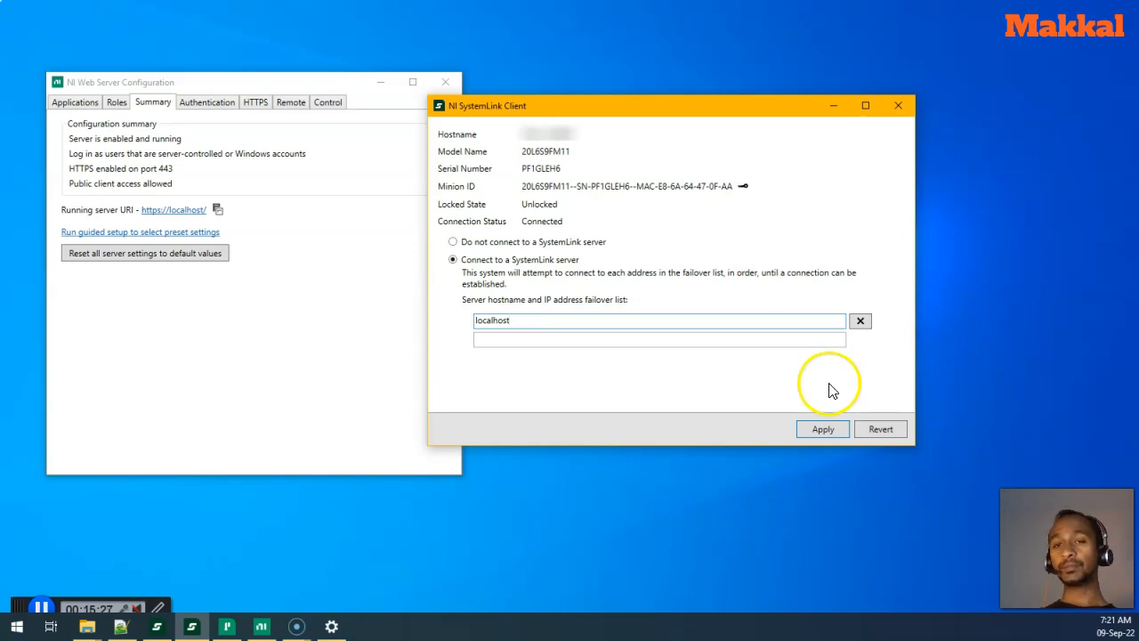
click(820, 429)
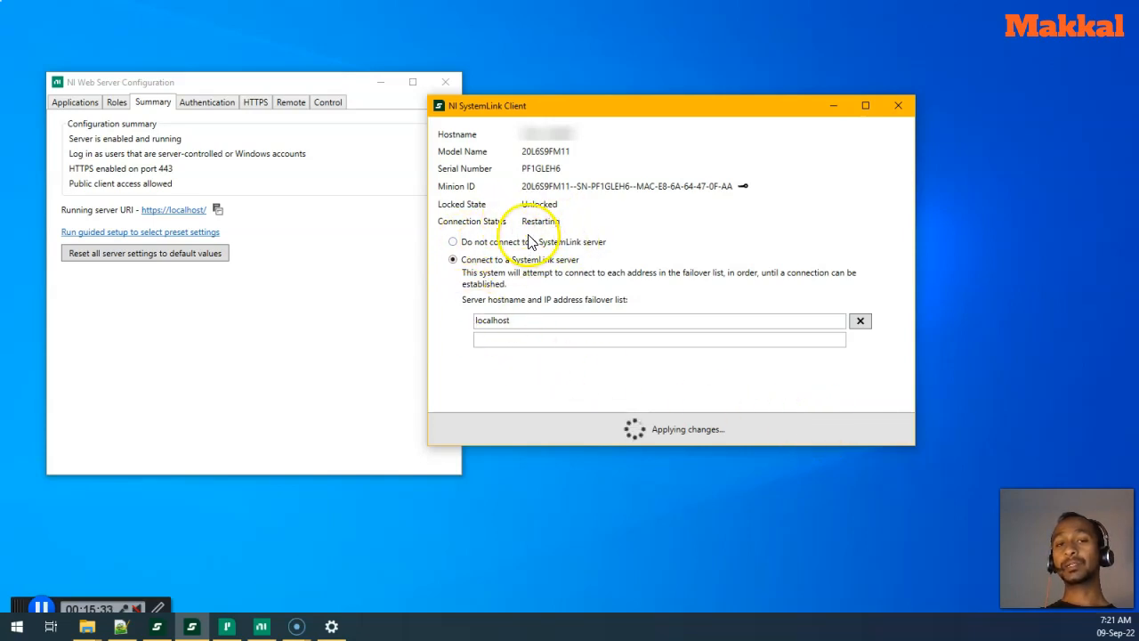
- Minimize NI Web Server Configuration and the SystemLink Client to leave the desktop showing
click(380, 82)
drag(474, 105, 542, 107)
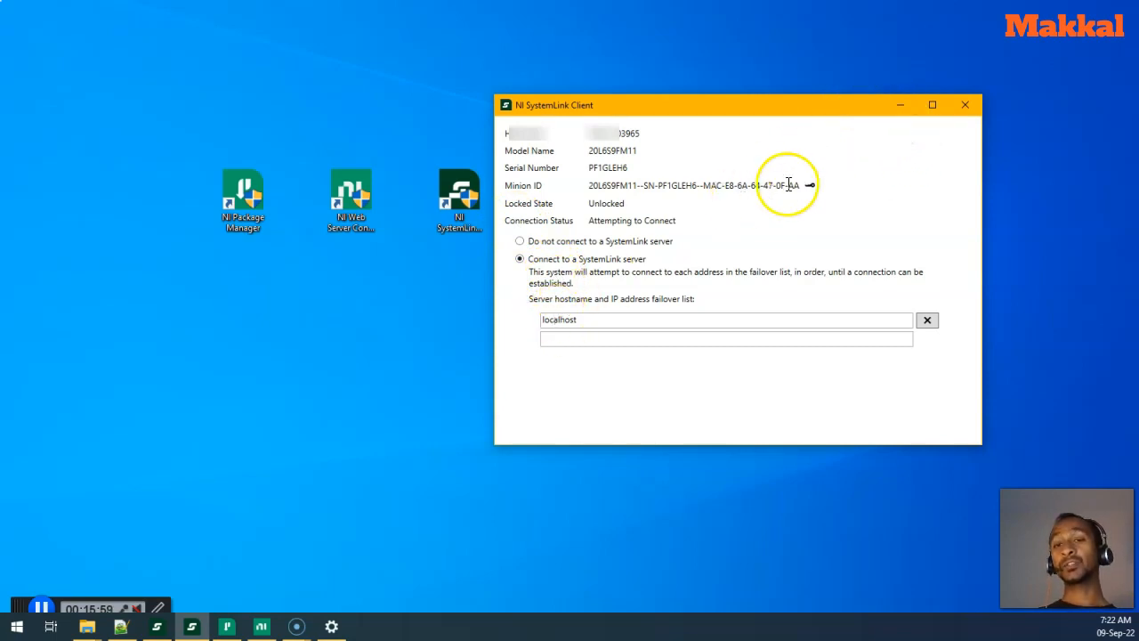
click(901, 109)
- Launch the NI SystemLink Web Application from its desktop shortcut
click(679, 230)
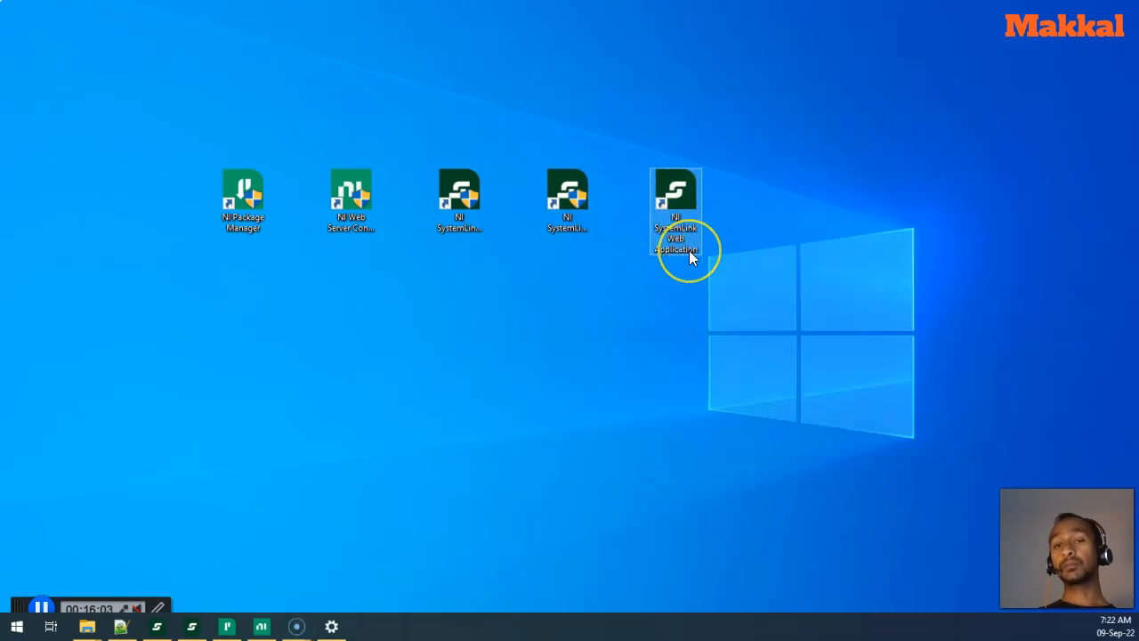
click(686, 241)
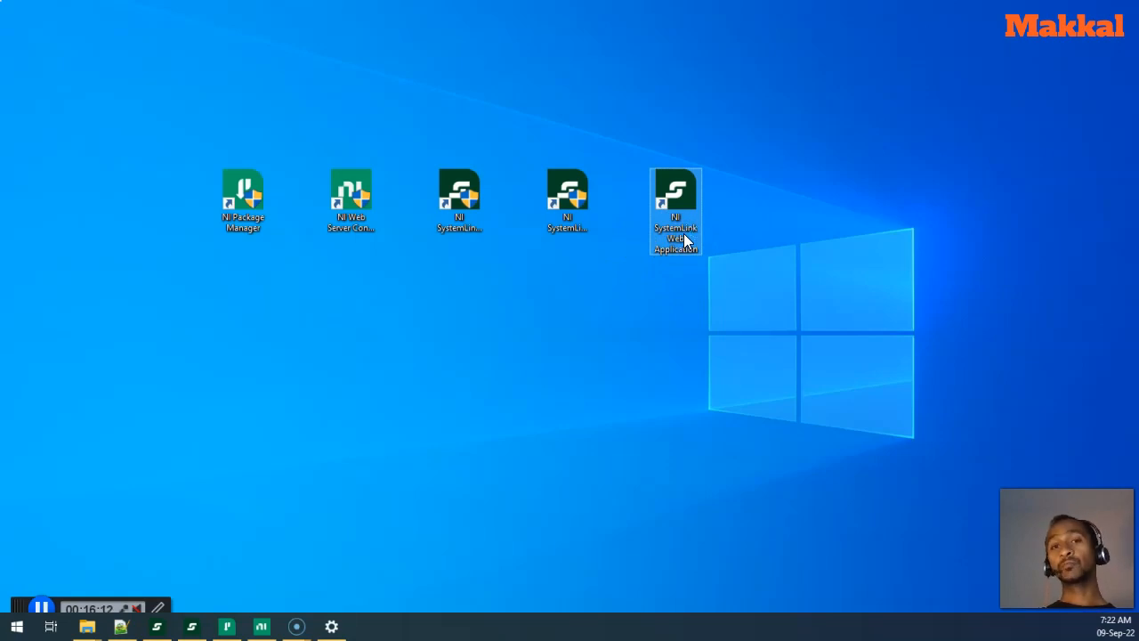
double_click(684, 234)
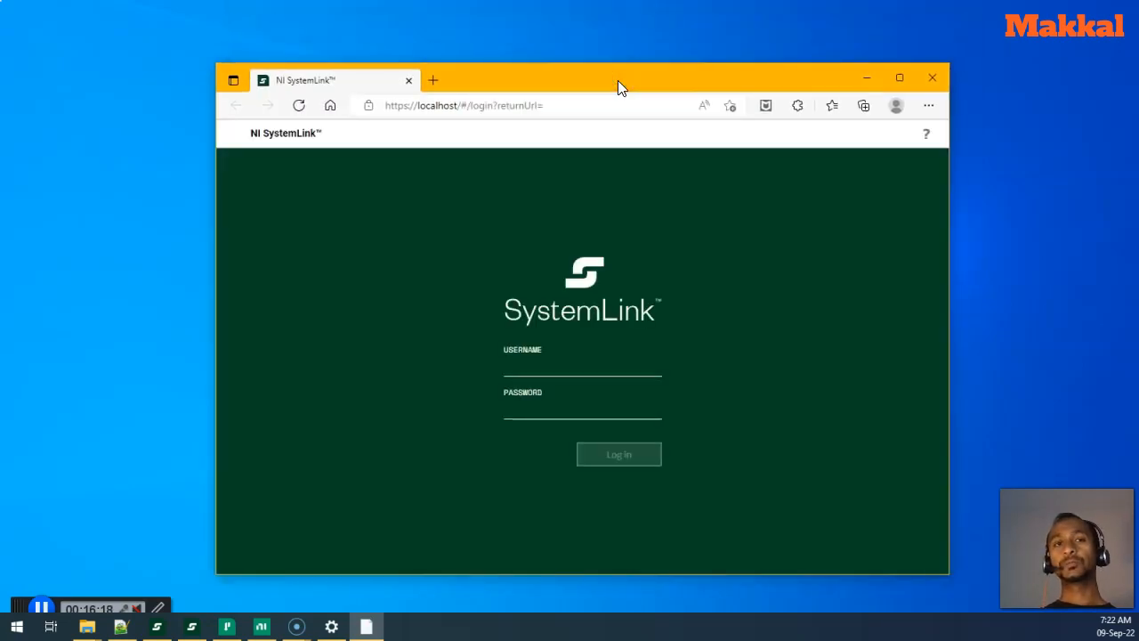
double_click(617, 80)
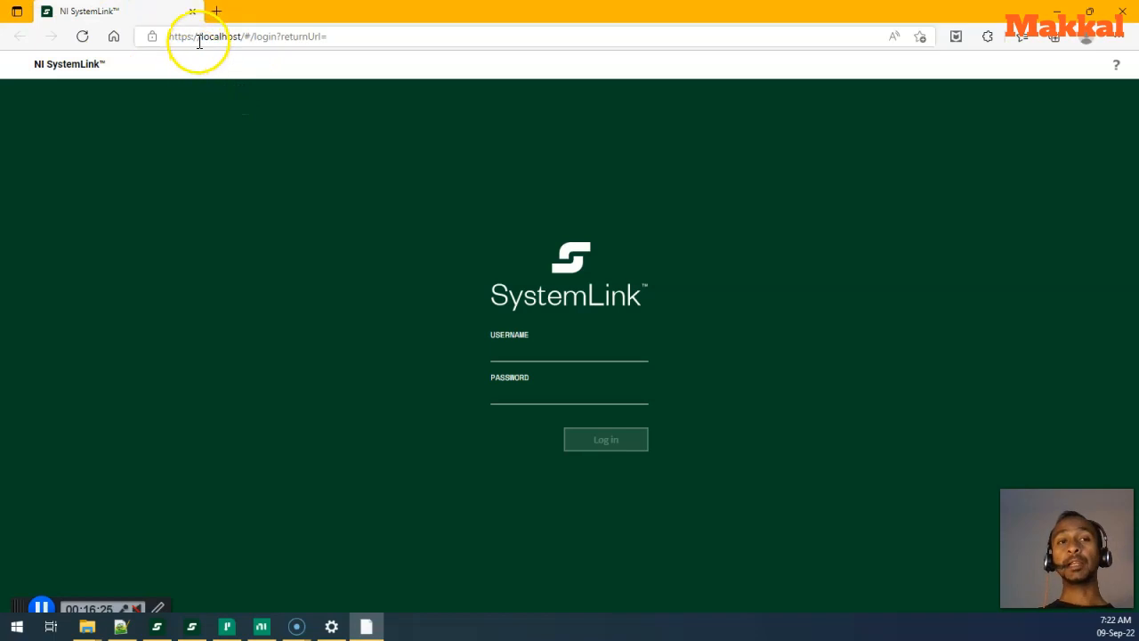
drag(244, 37, 153, 35)
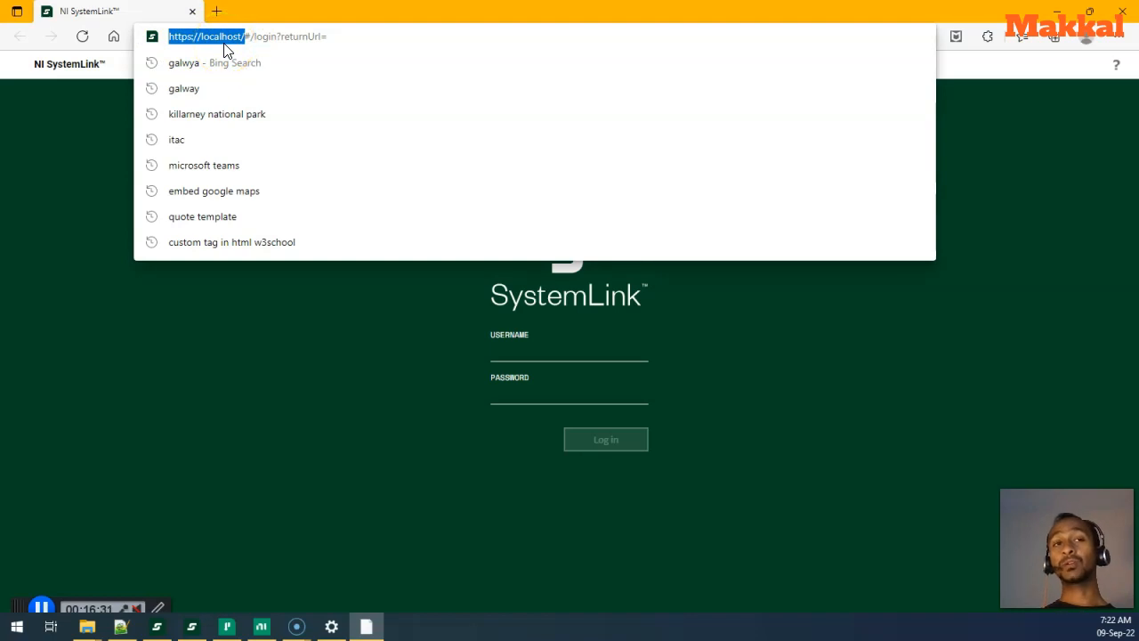
click(62, 135)
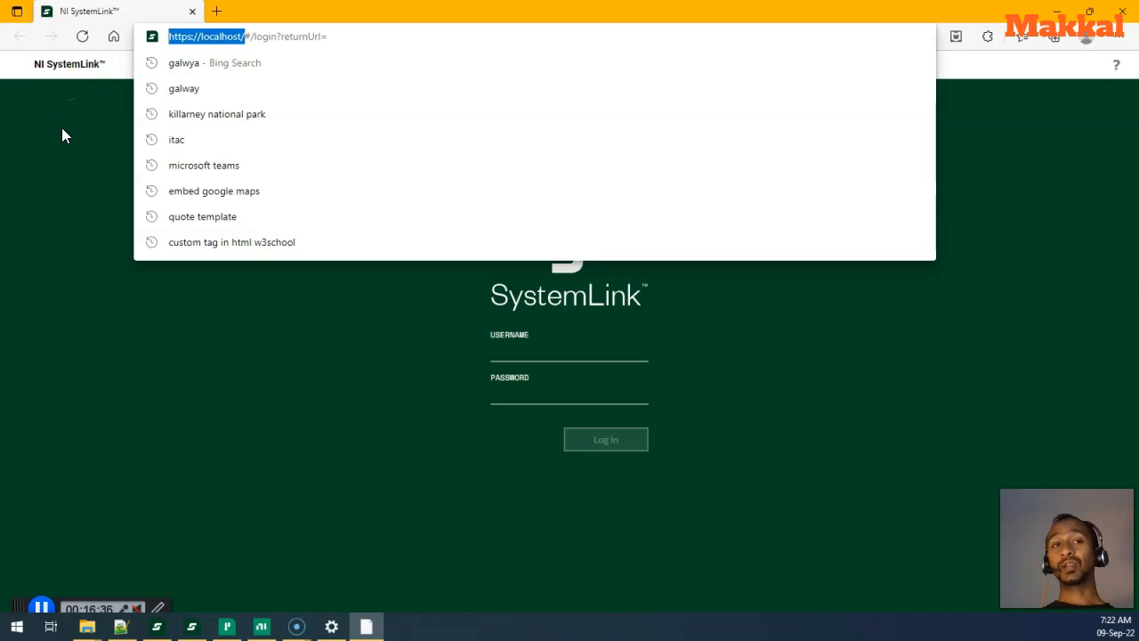
click(61, 134)
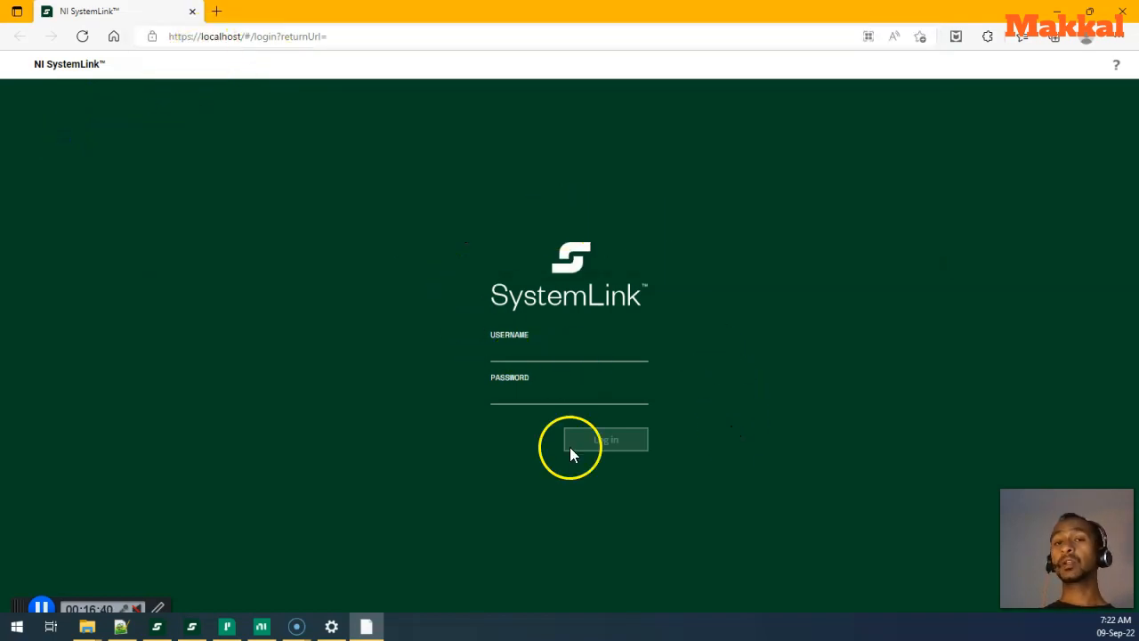
click(544, 350)
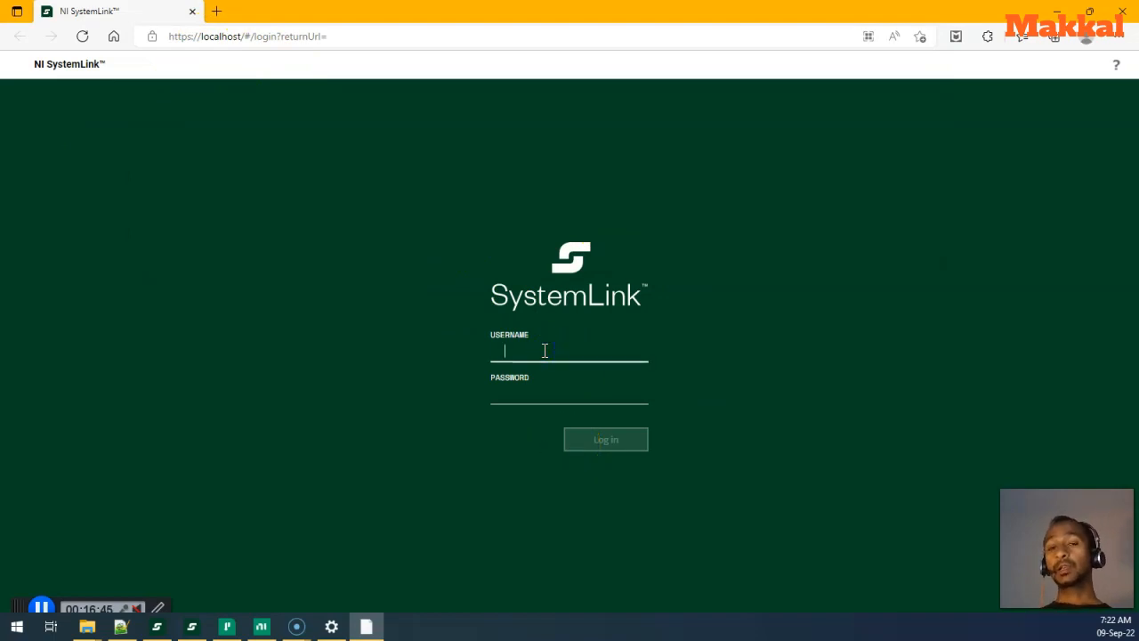
click(533, 303)
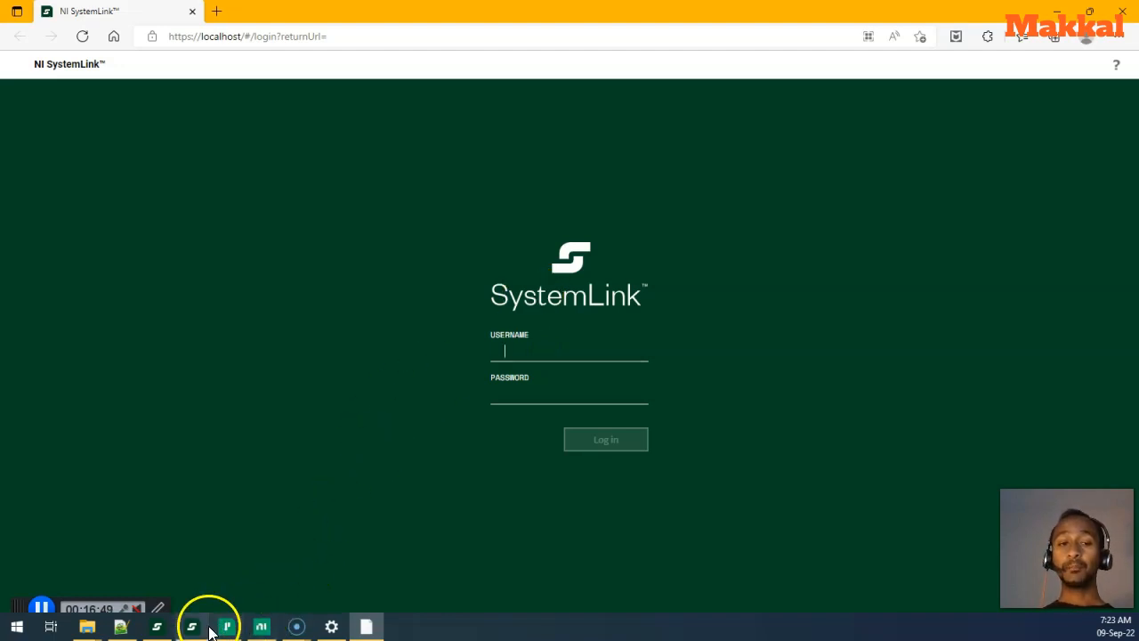
- Check which accounts map to the admins role in NI Web Server Configuration
click(253, 630)
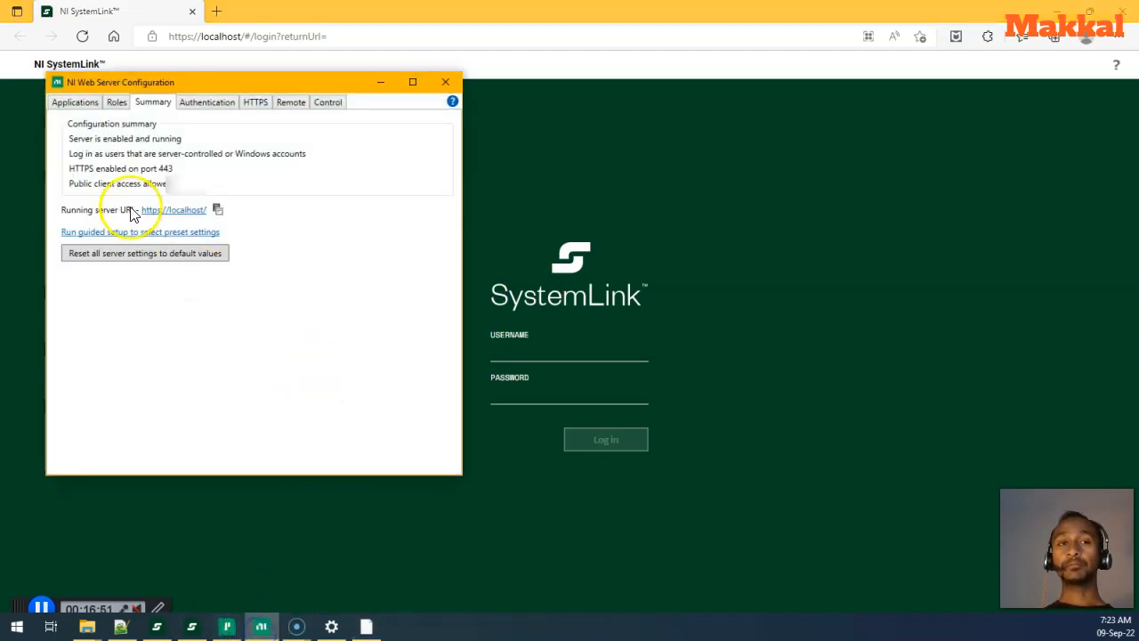
click(117, 103)
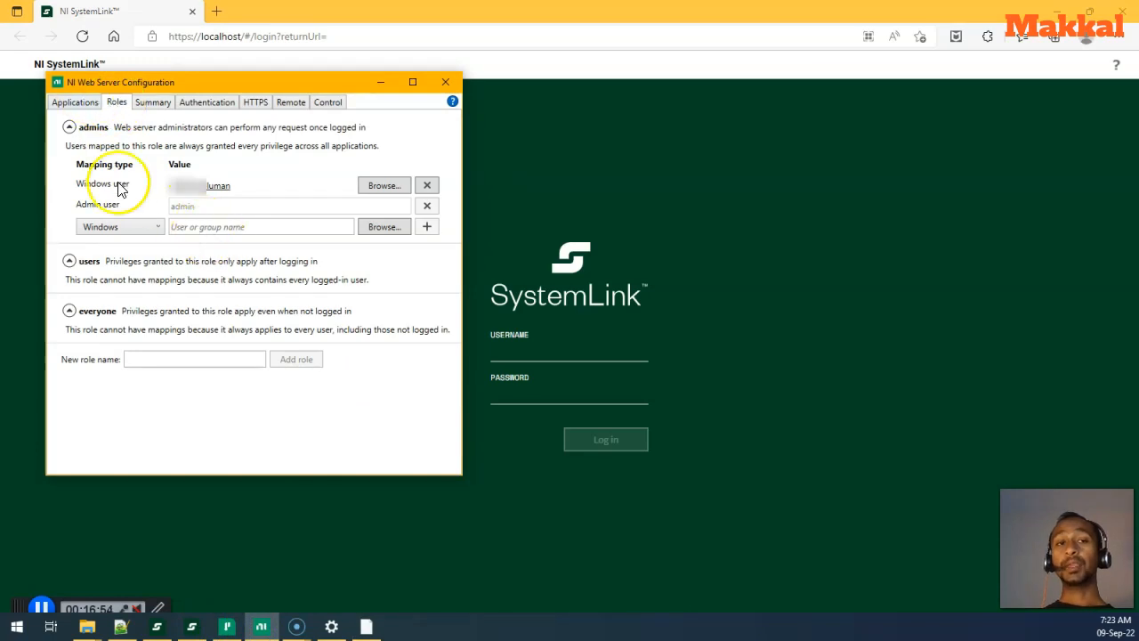
click(692, 230)
- Log in to the SystemLink web app as admin with the account password
click(548, 350)
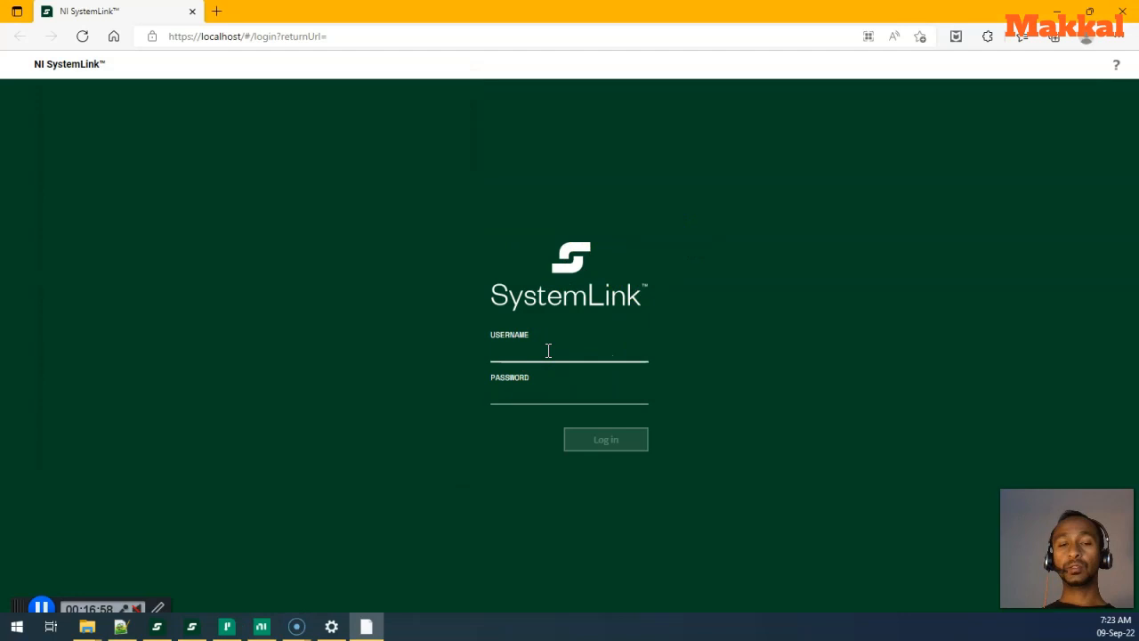
text(admin)
key(Tab)
text(••••••••)
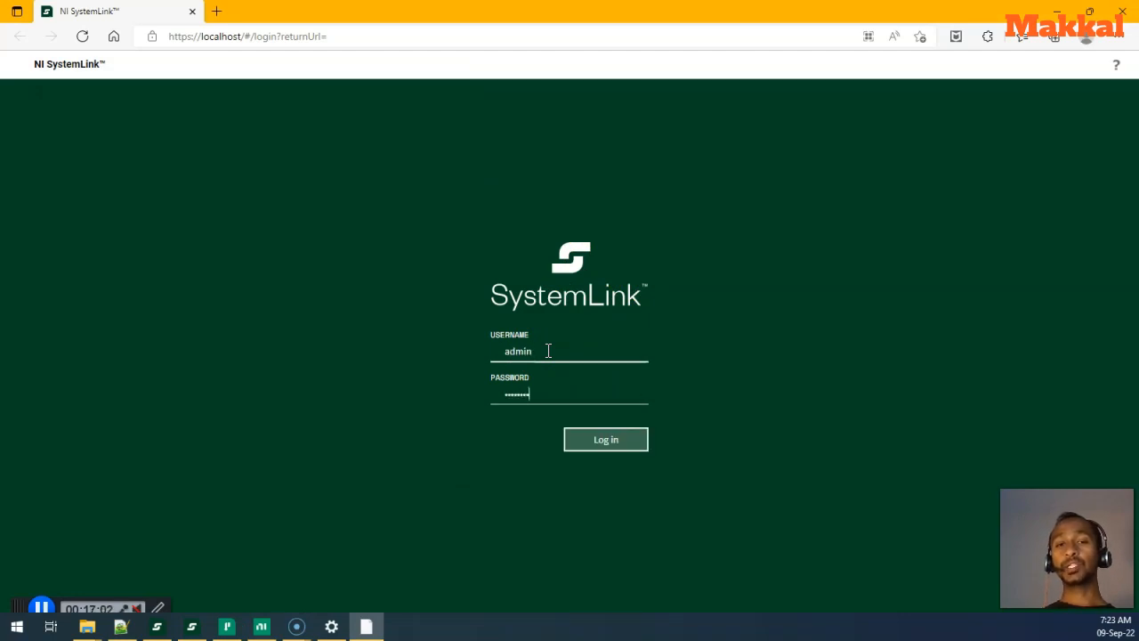
text(•)
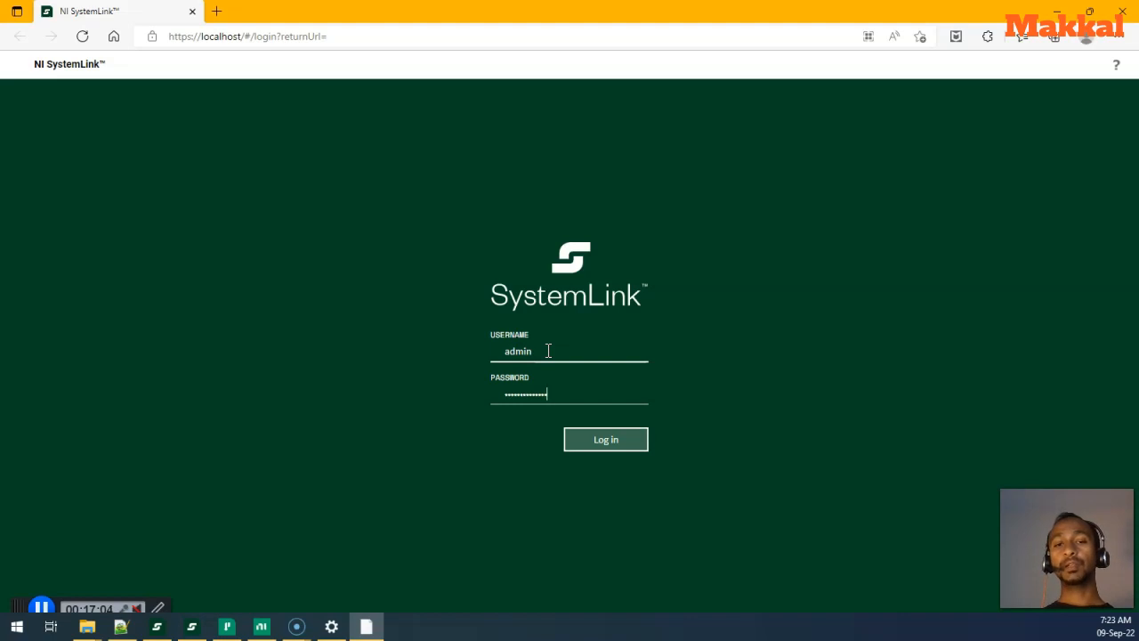
click(591, 447)
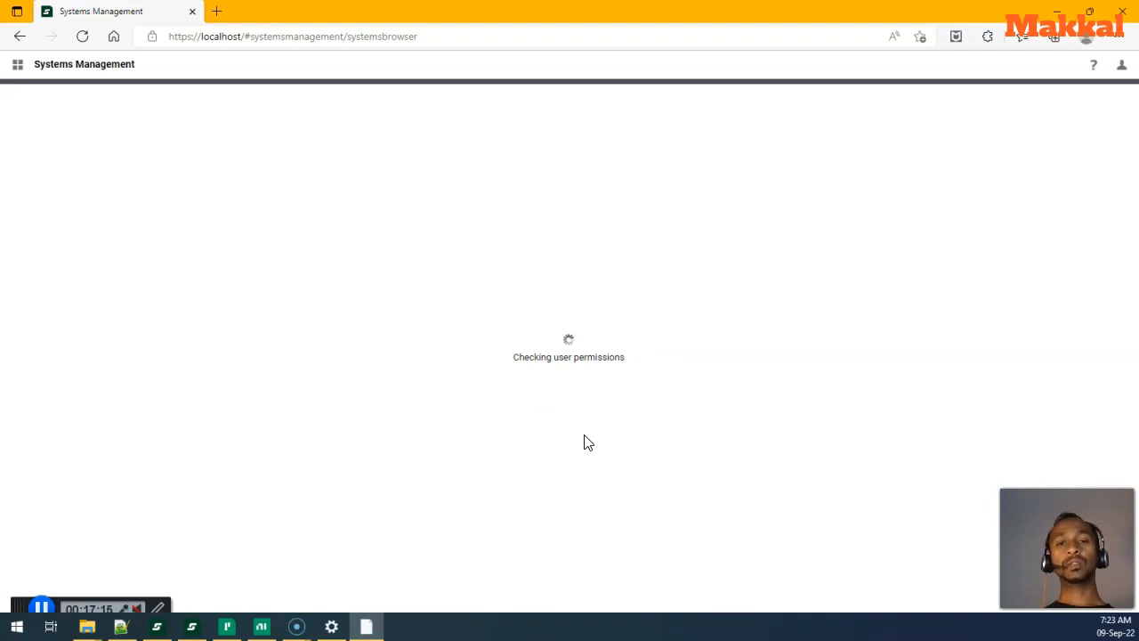
- Open the 1 pending system, select its full name, and show the local client's Minion ID to compare
click(43, 586)
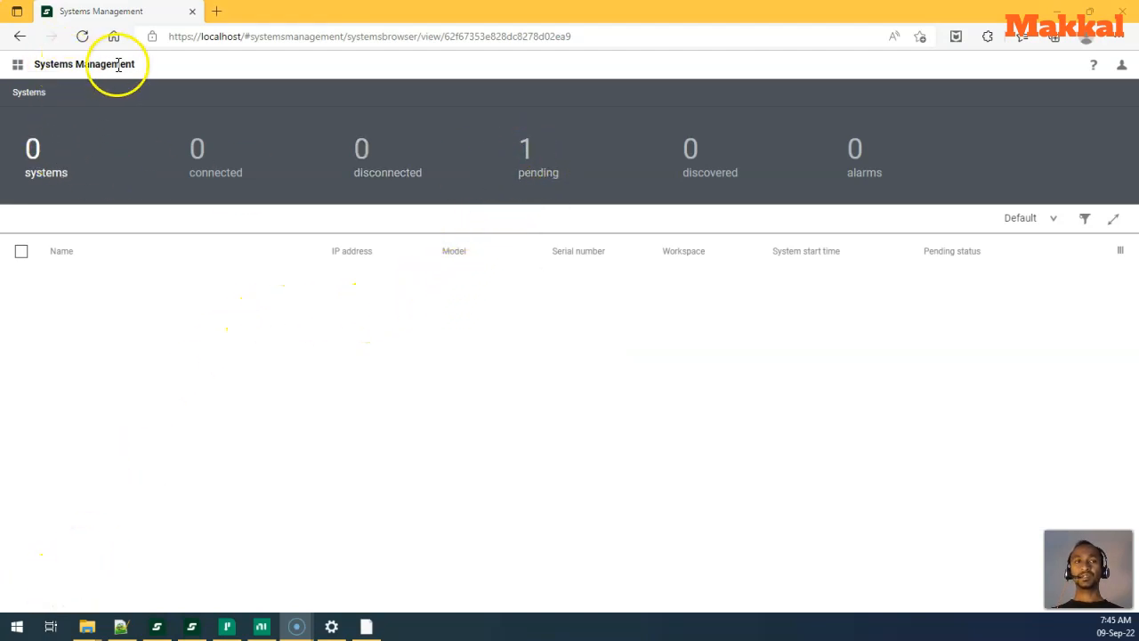
click(529, 187)
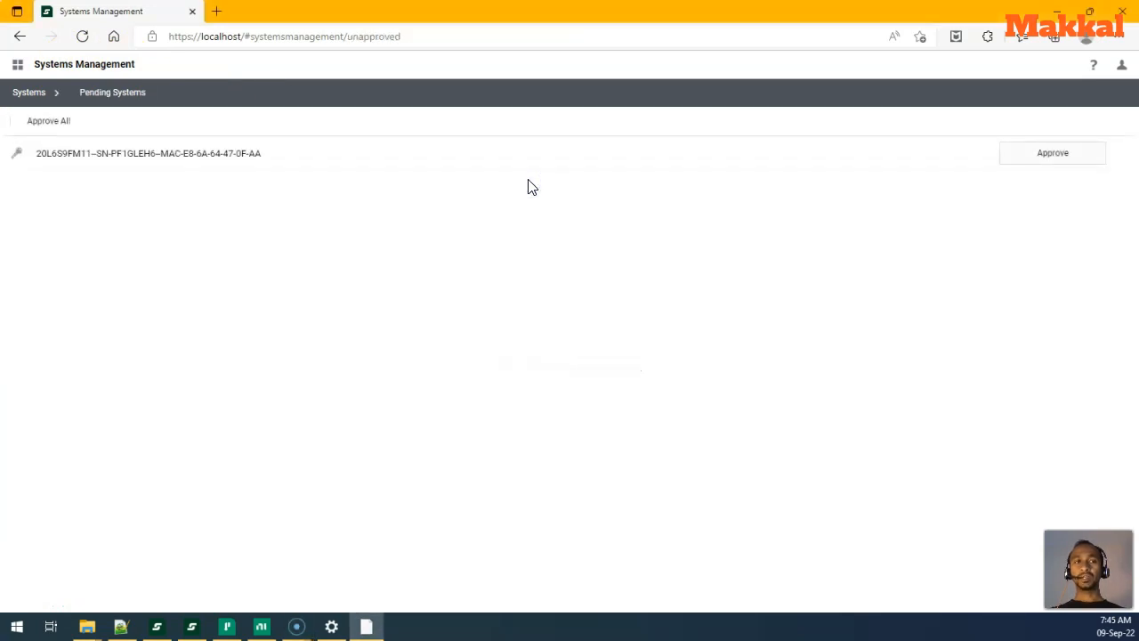
drag(38, 155, 262, 155)
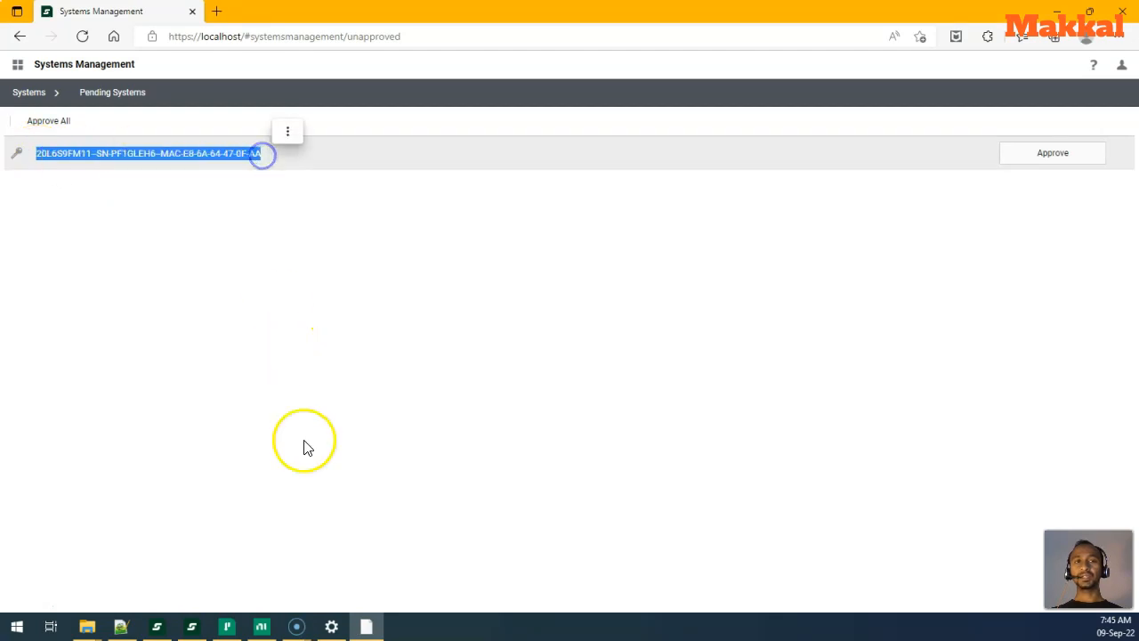
mouse_move(296, 627)
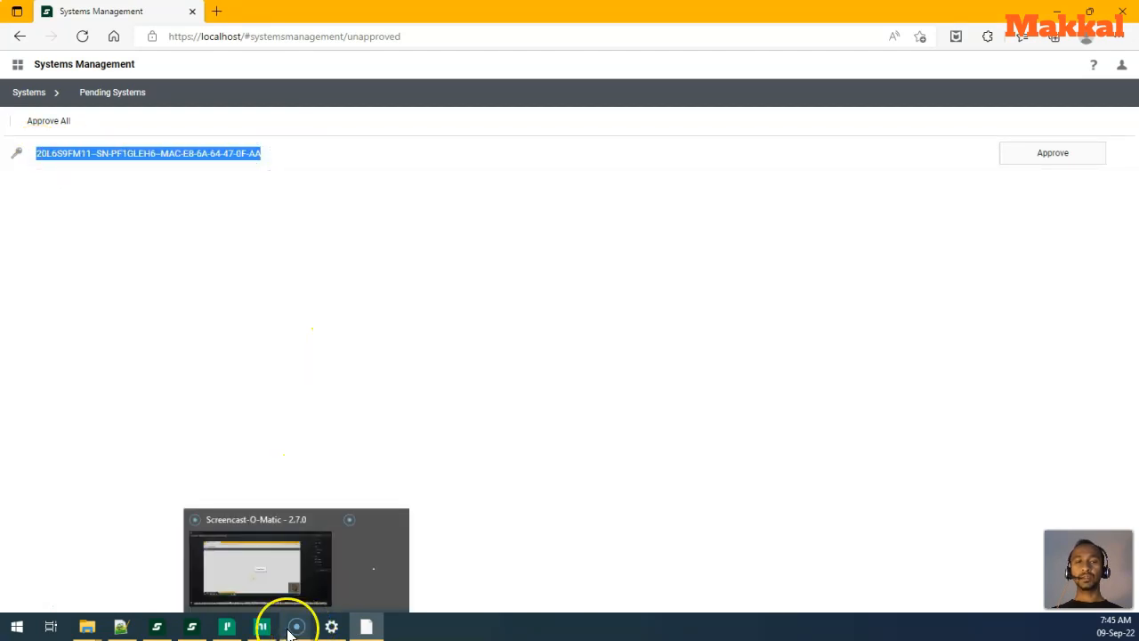
click(192, 626)
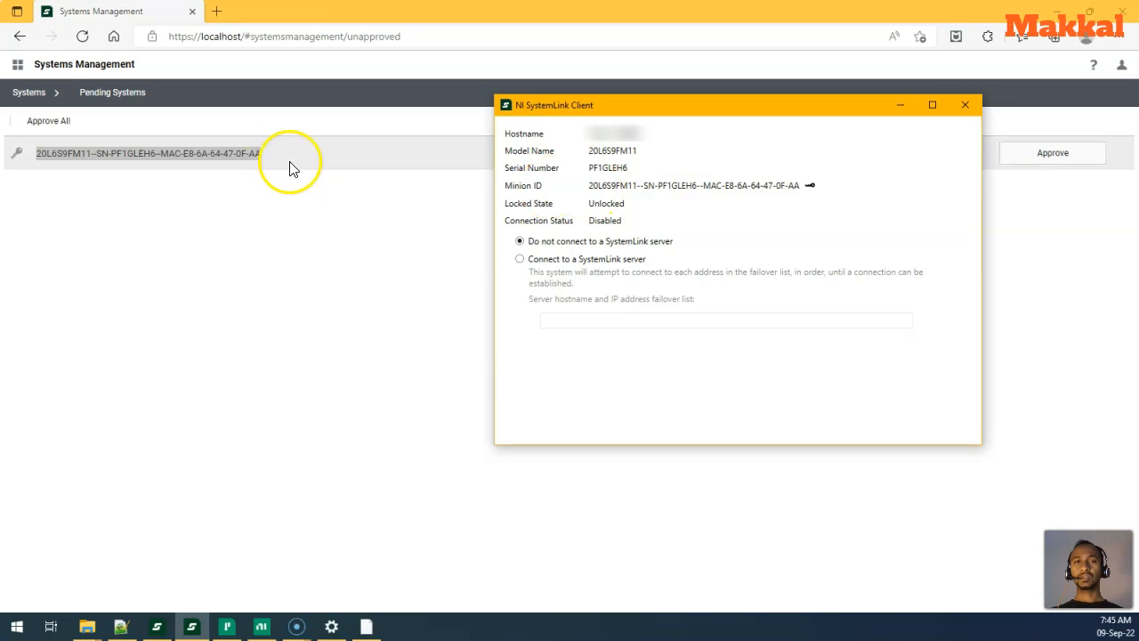
- Approve the pending system with workspace Default, leaving 1 connected and 0 pending
click(313, 222)
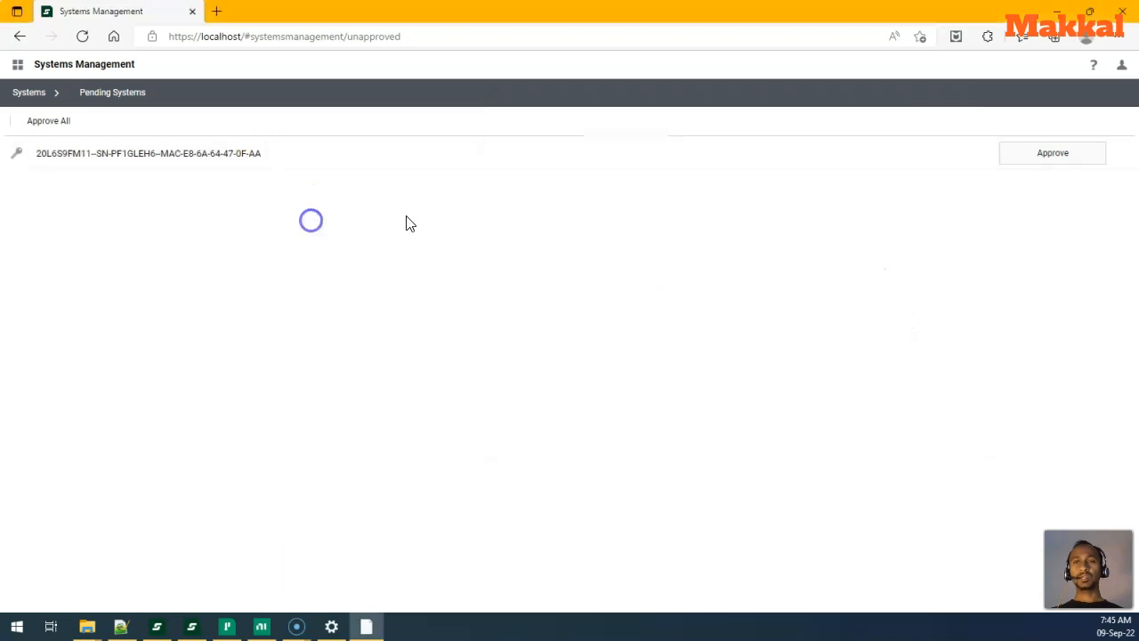
click(1038, 169)
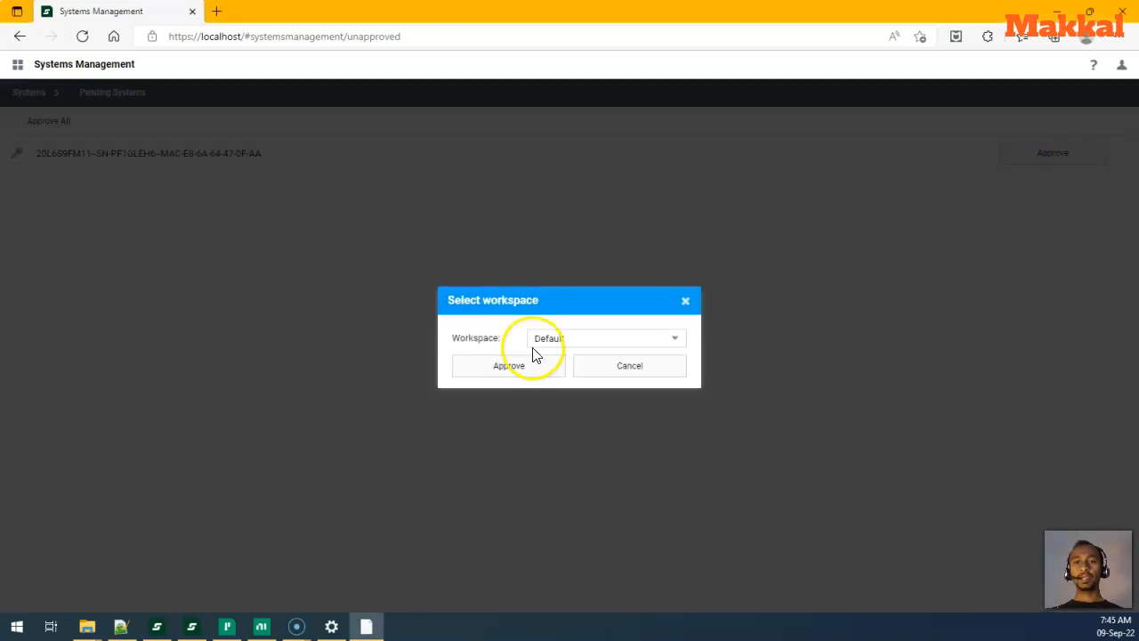
click(536, 341)
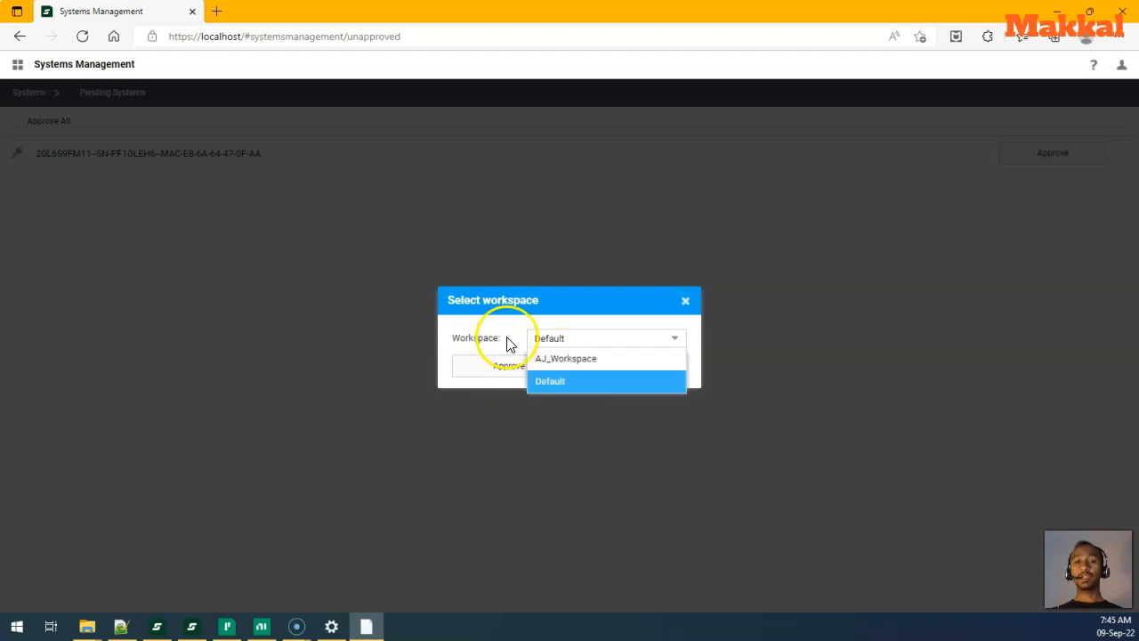
click(515, 362)
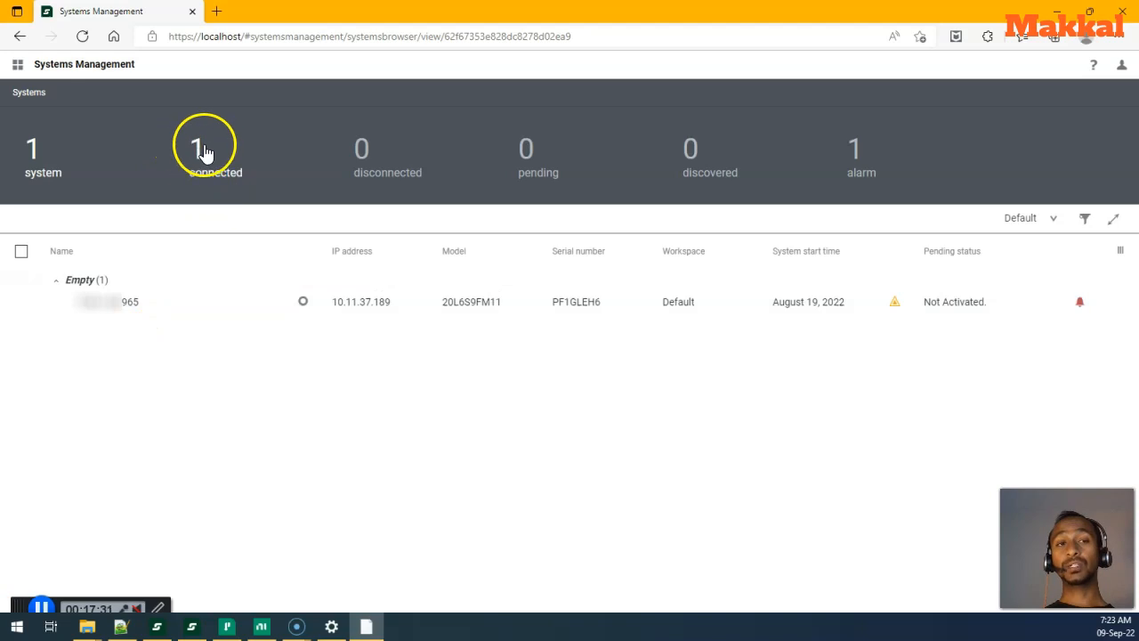
mouse_move(893, 305)
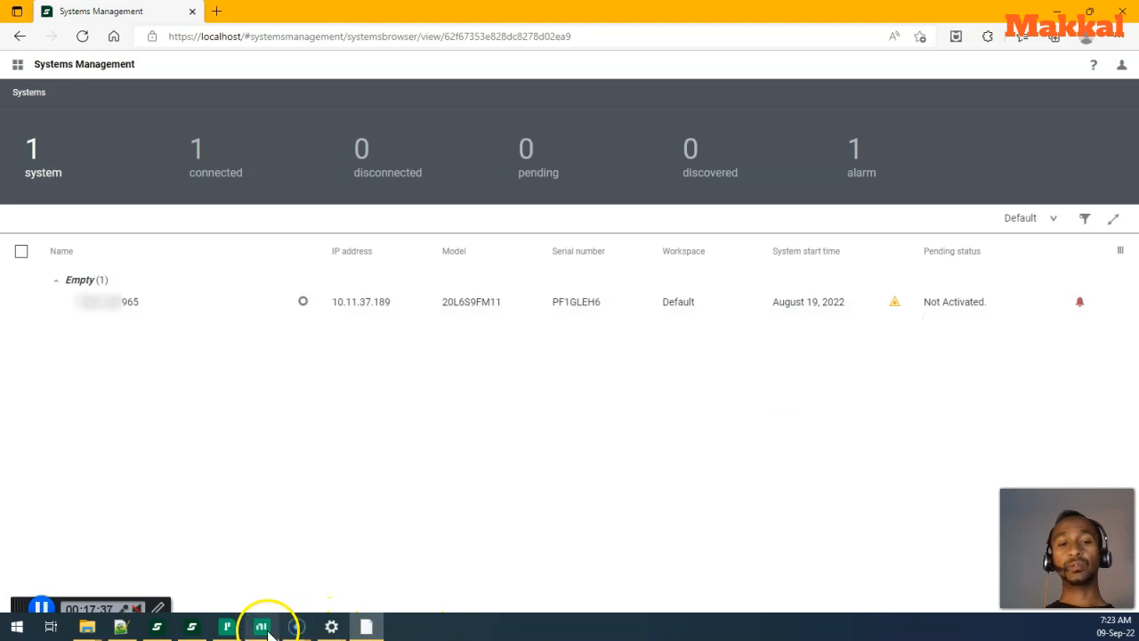
click(192, 627)
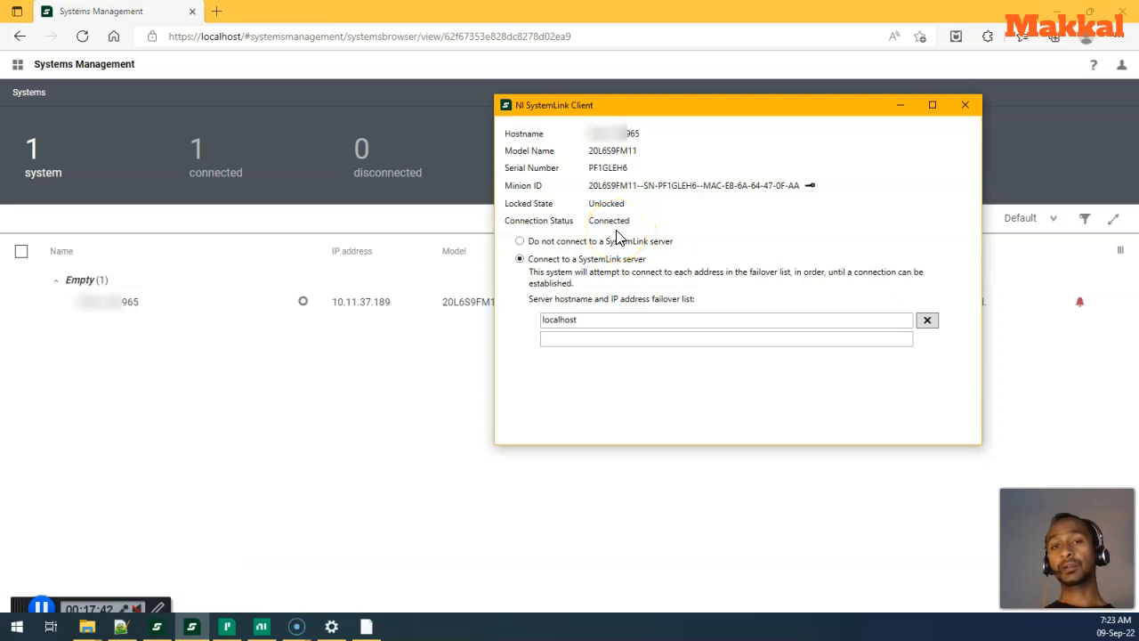
click(465, 351)
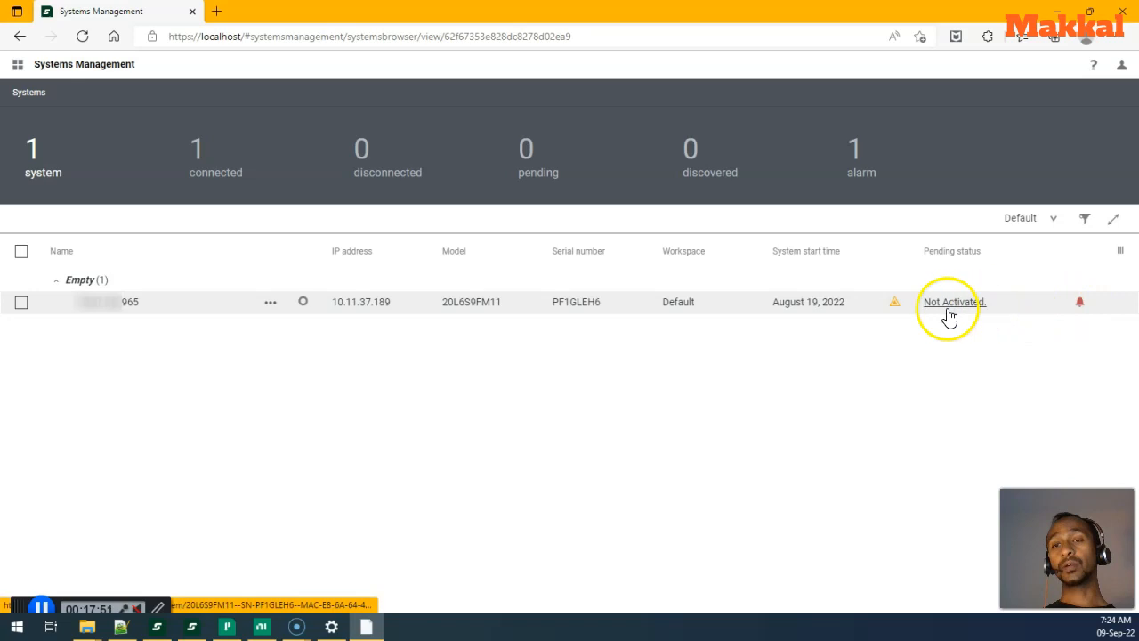
- Open the system's Overview, choose Activate from its actions menu, and dismiss the resulting error
click(110, 307)
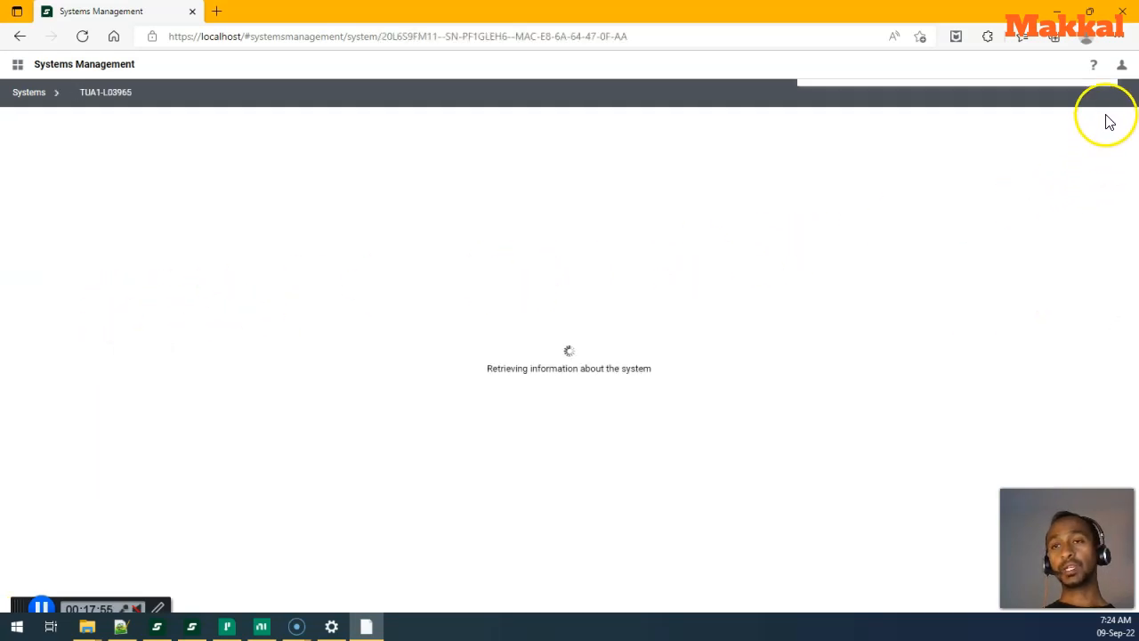
click(1117, 255)
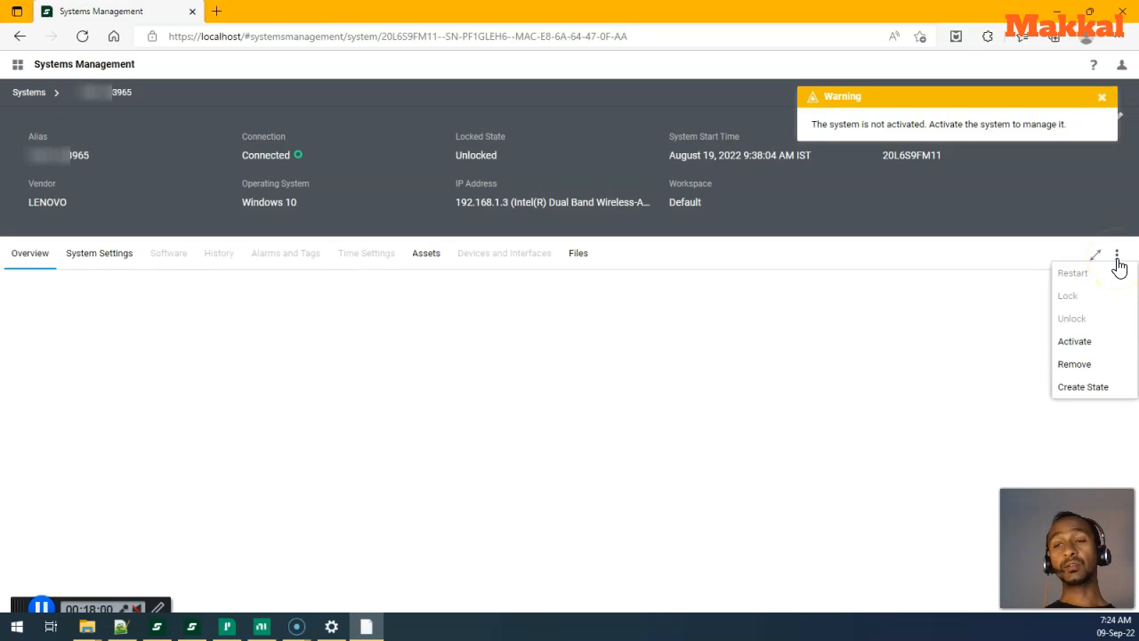
click(1089, 352)
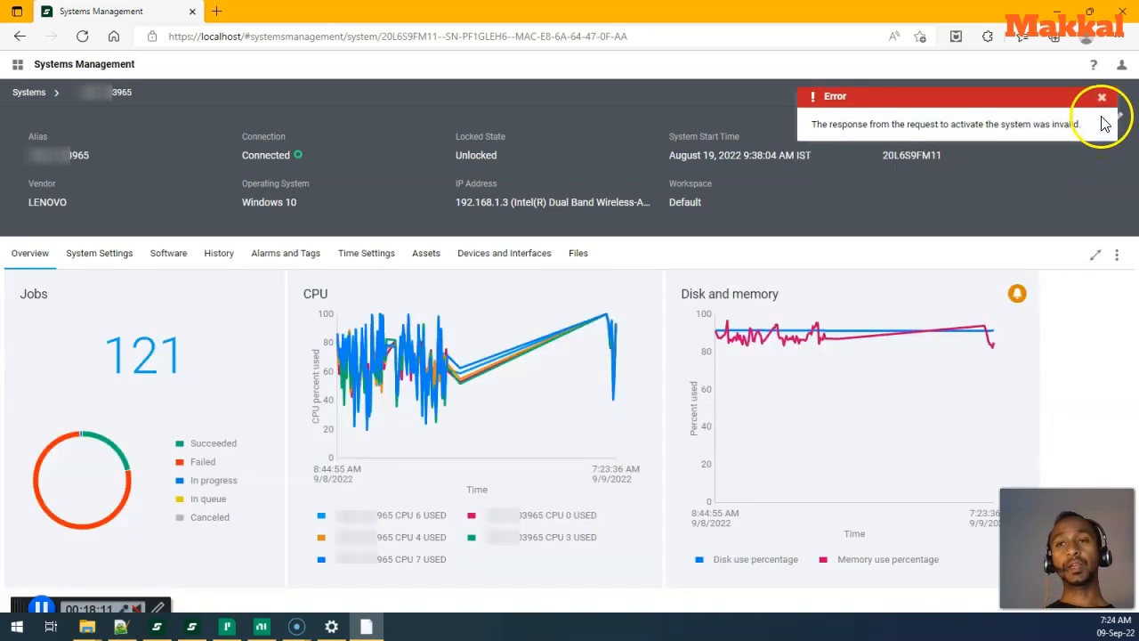
click(1101, 97)
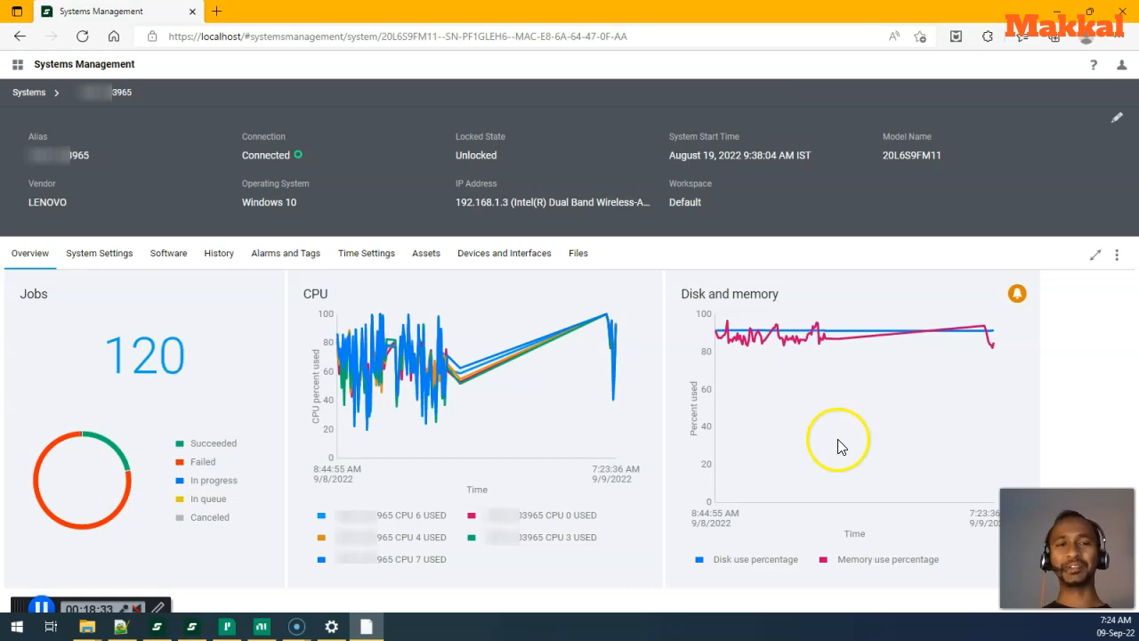
- Pin the app navigation panel open and collapse its Systems Management section
click(18, 70)
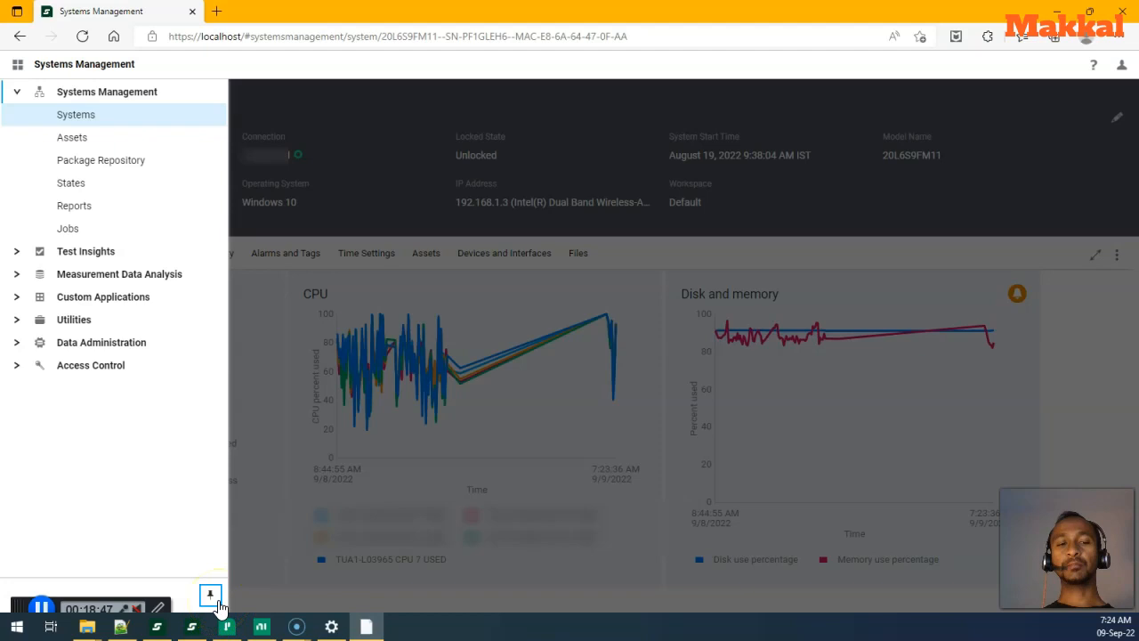
click(218, 602)
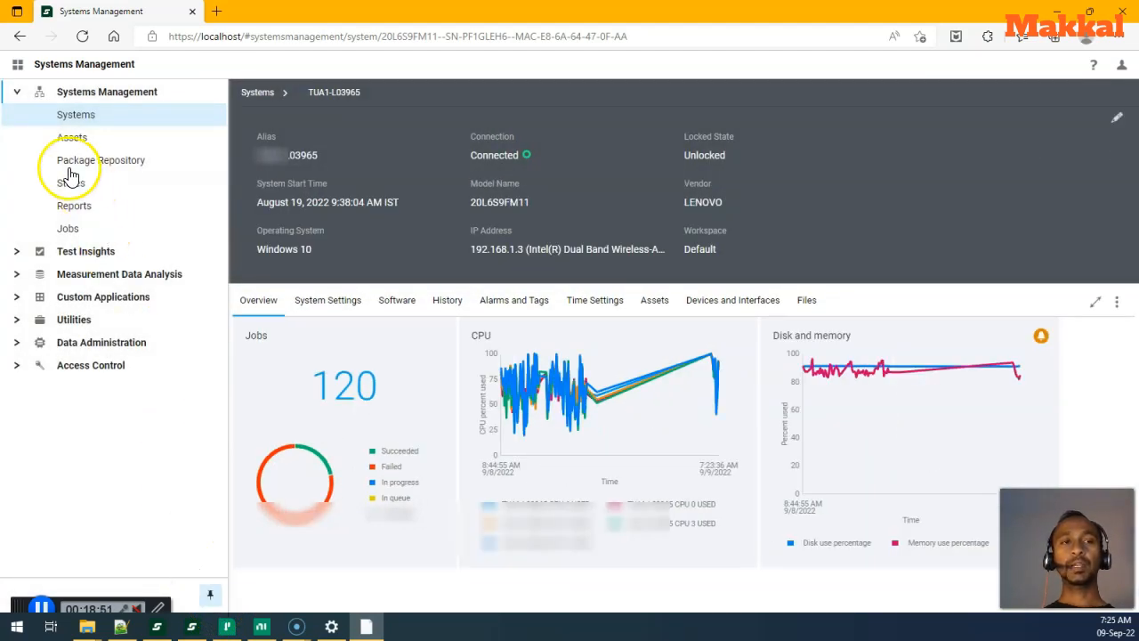
click(17, 94)
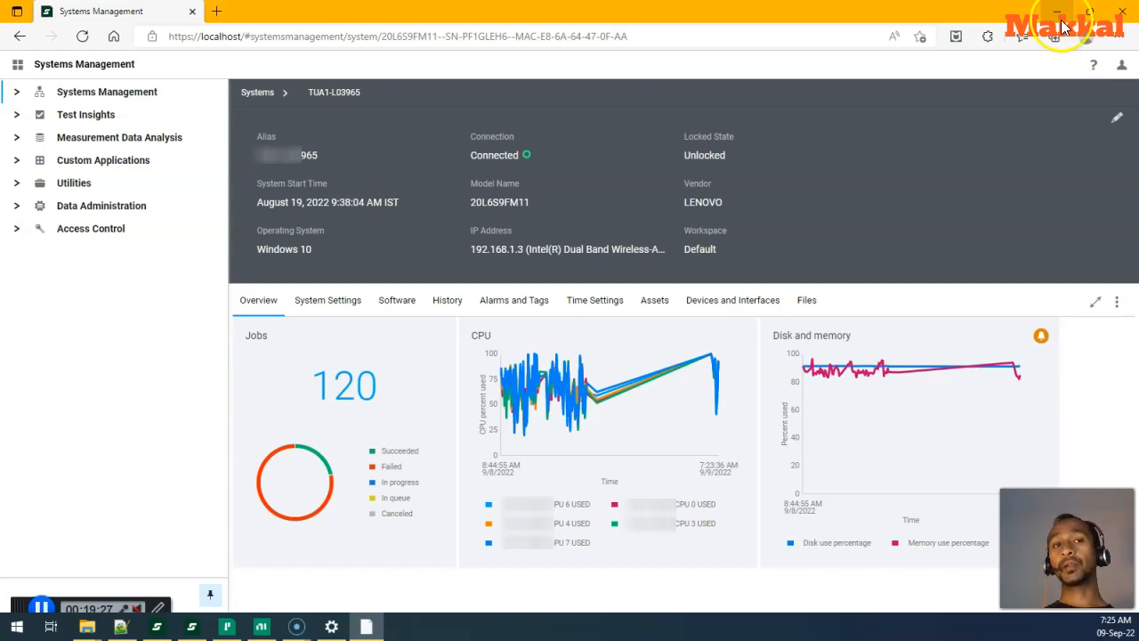
mouse_move(503, 436)
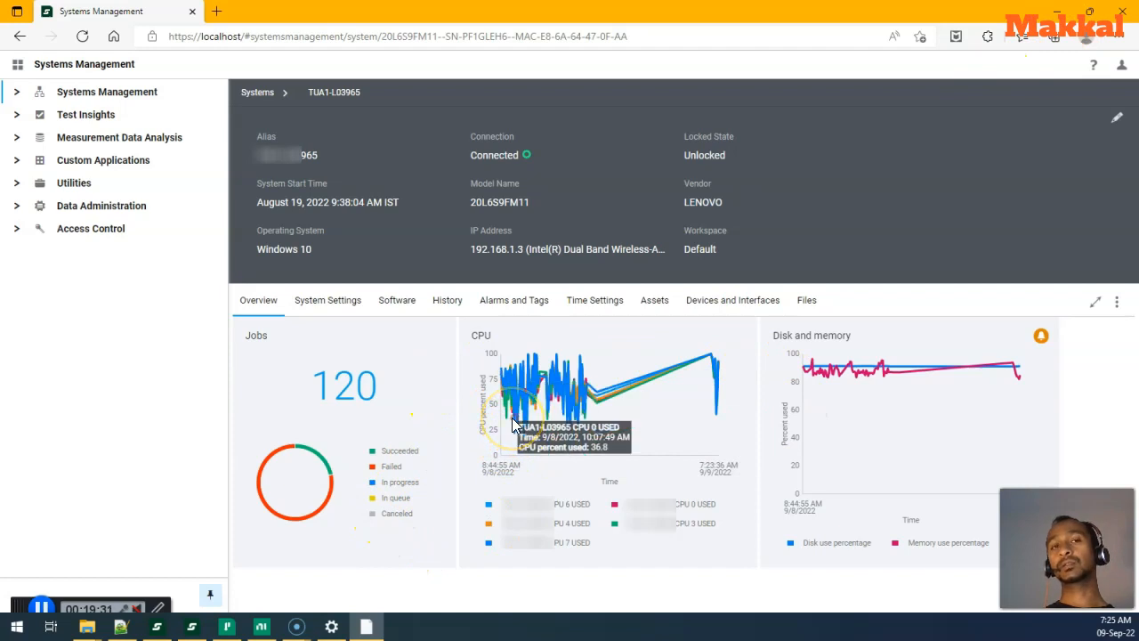